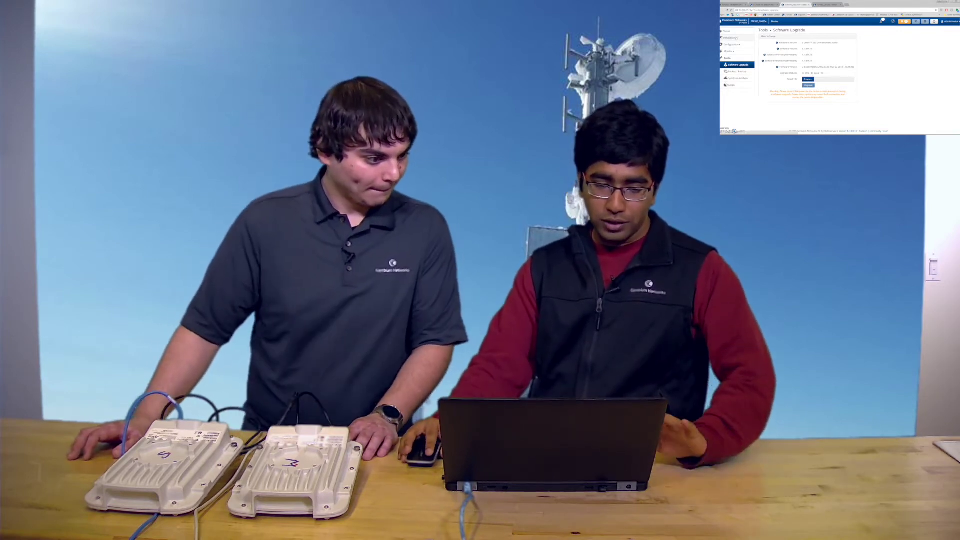
- Open the master radio's Installation summary page from the left menu
{"action": "left_click", "coordinate": [736, 38]}
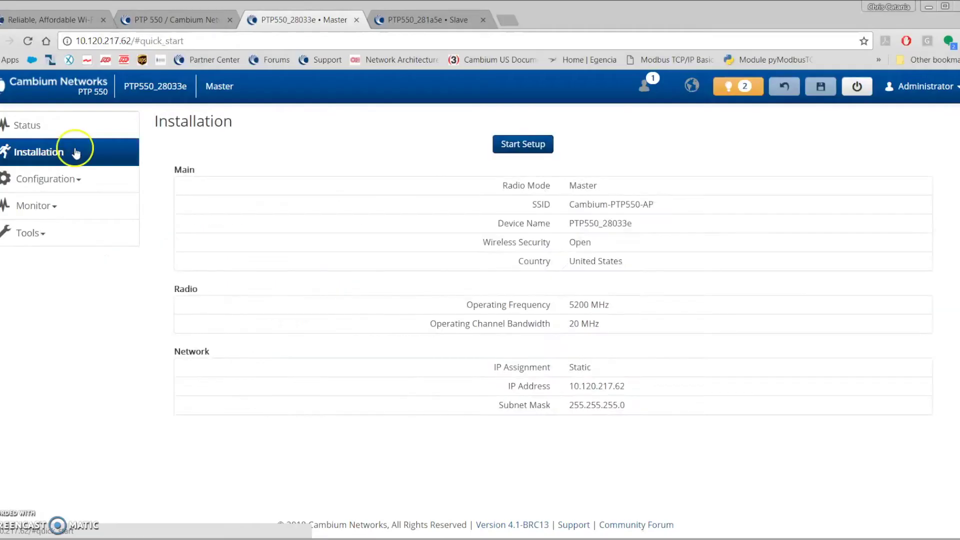
- Point out the Master radio mode and the SSID Cambium-PTP550-AP on the summary
{"action": "double_click", "coordinate": [594, 187]}
{"action": "left_click_drag", "start_coordinate": [570, 205], "coordinate": [665, 207]}
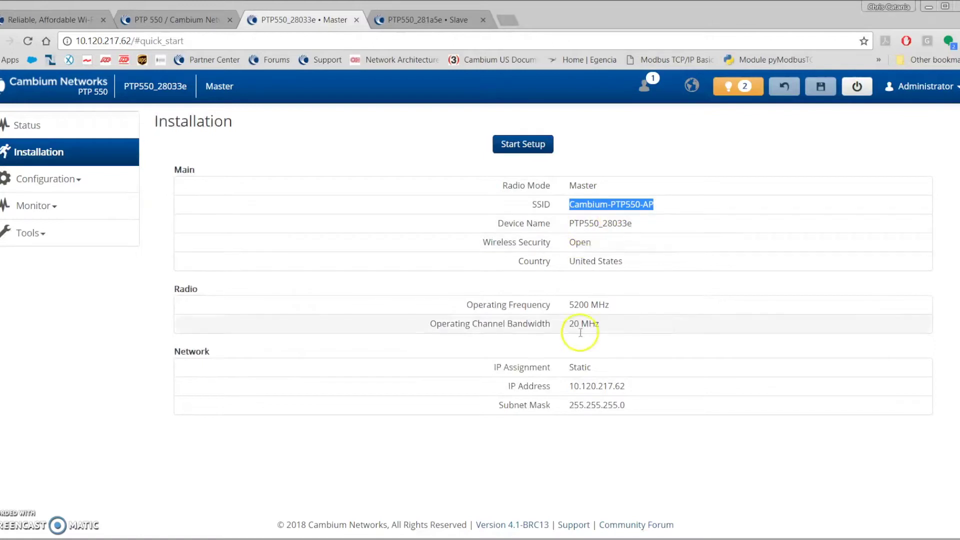
{"action": "left_click", "coordinate": [521, 187]}
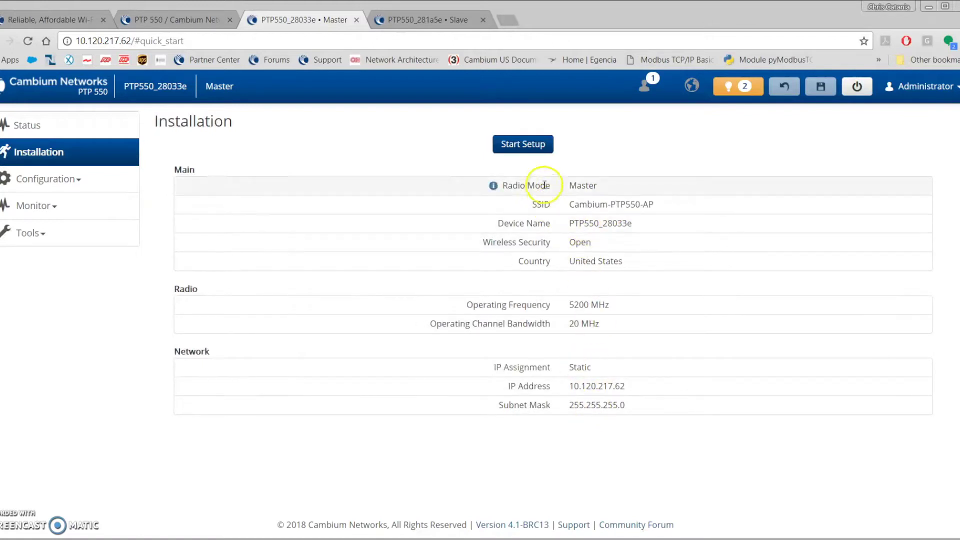
- Start the setup wizard, check device name PTP550_28033e and the SSID, then advance to Radio
{"action": "left_click", "coordinate": [517, 146]}
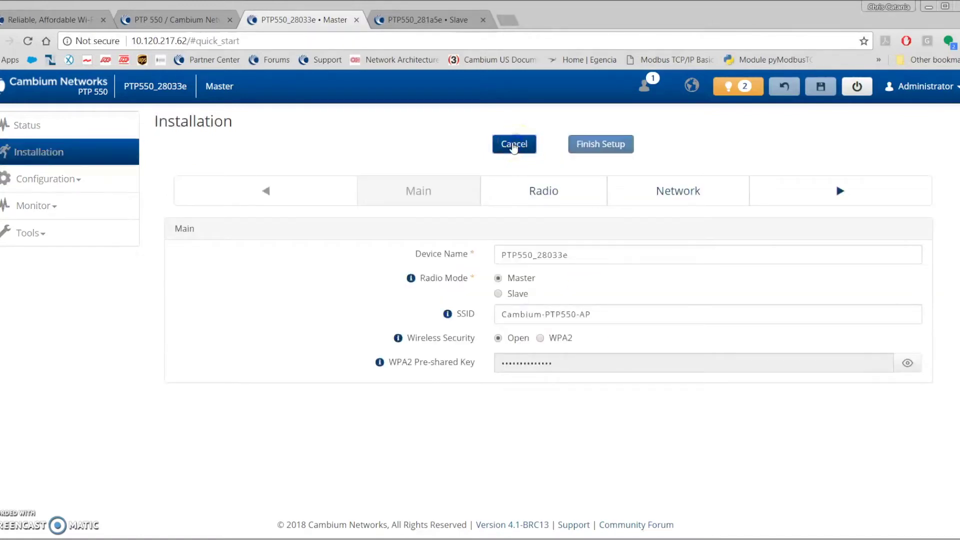
{"action": "left_click", "coordinate": [501, 251]}
{"action": "left_click_drag", "start_coordinate": [500, 252], "coordinate": [571, 255]}
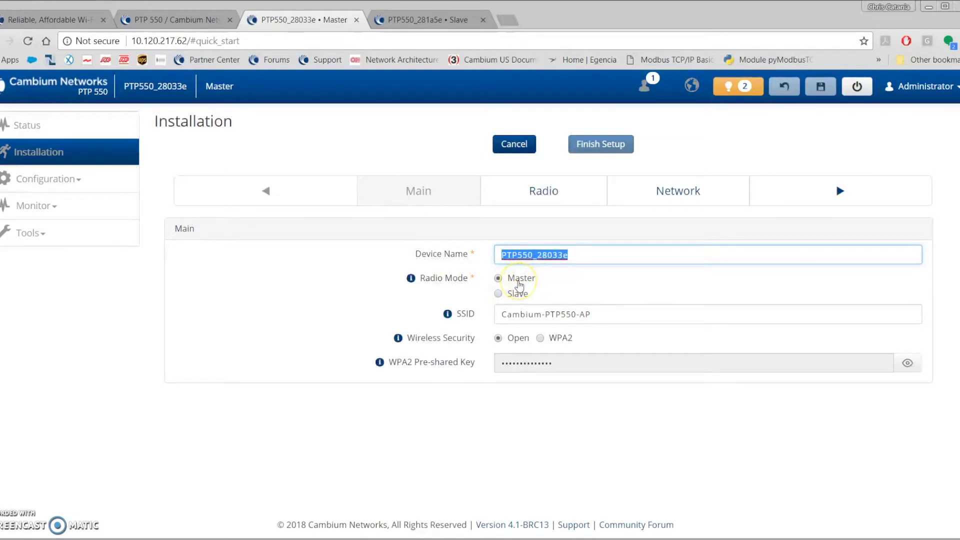
{"action": "left_click_drag", "start_coordinate": [511, 314], "coordinate": [591, 314]}
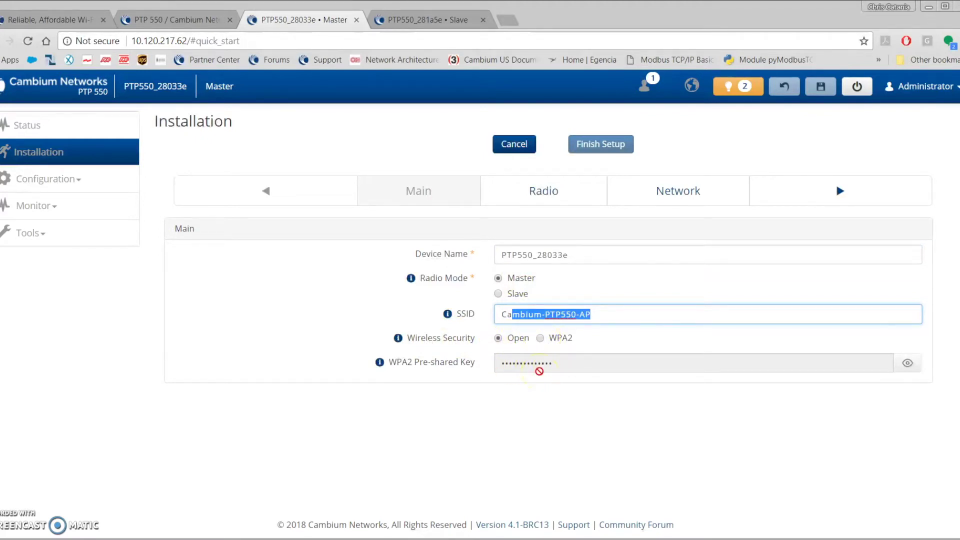
{"action": "left_click", "coordinate": [867, 189]}
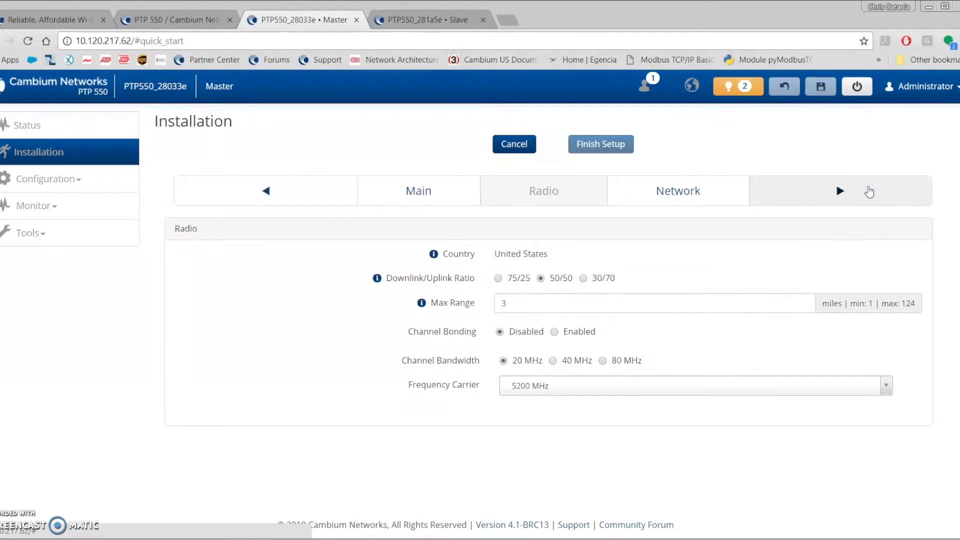
{"action": "left_click_drag", "start_coordinate": [495, 254], "coordinate": [547, 257]}
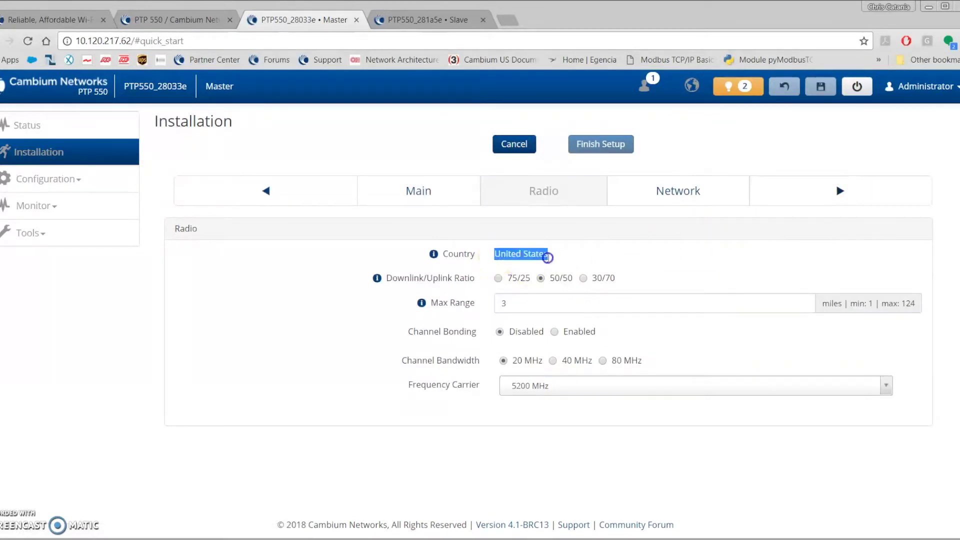
{"action": "left_click", "coordinate": [548, 257]}
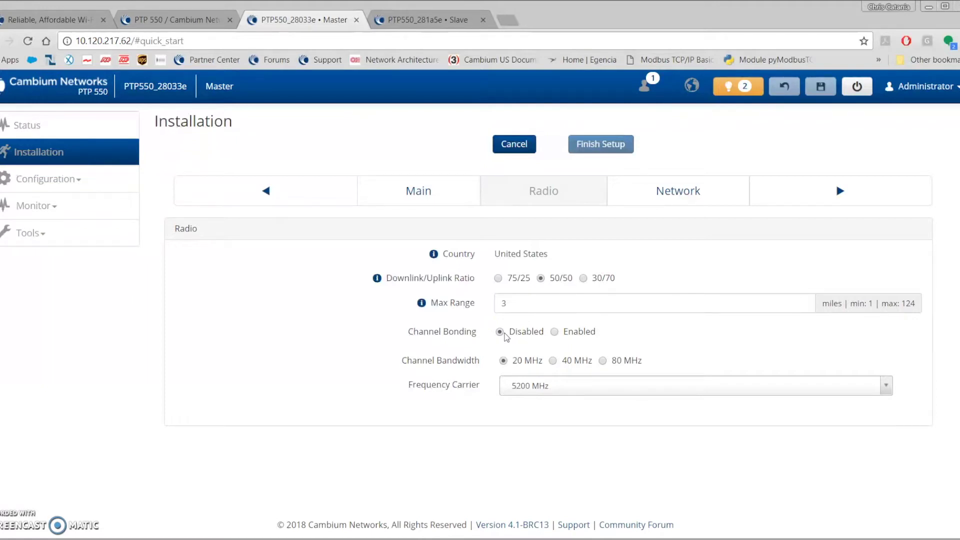
{"action": "left_click", "coordinate": [509, 363]}
{"action": "left_click", "coordinate": [552, 388]}
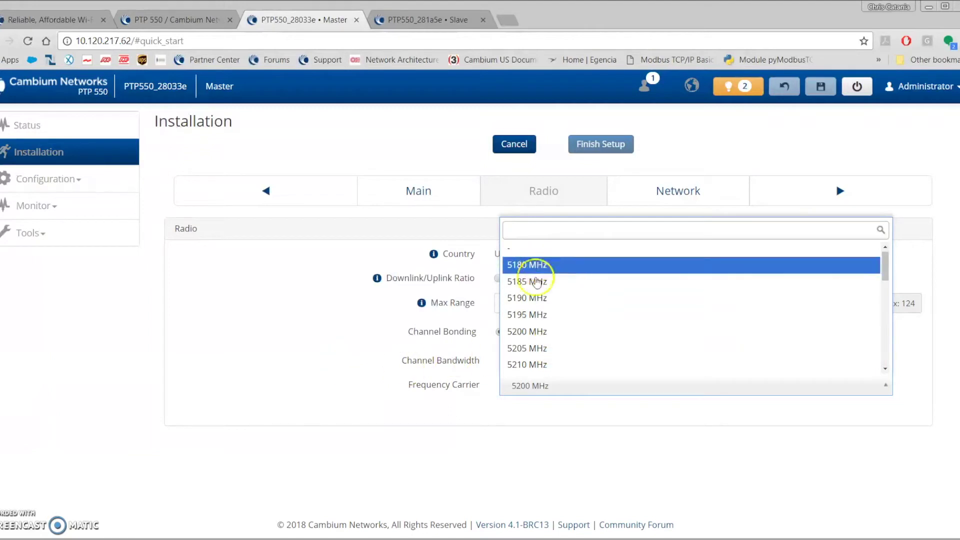
{"action": "scroll", "coordinate": [544, 320], "scroll_direction": "down", "scroll_amount": 3}
{"action": "left_click", "coordinate": [539, 276]}
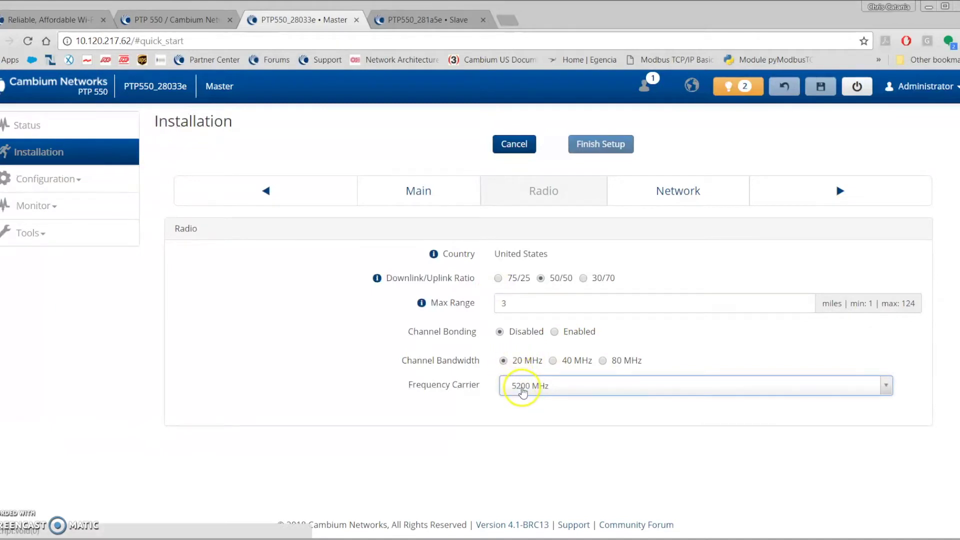
- View the Network step, cancel the wizard unchanged, and go to Tools > Software Upgrade
{"action": "left_click", "coordinate": [840, 192]}
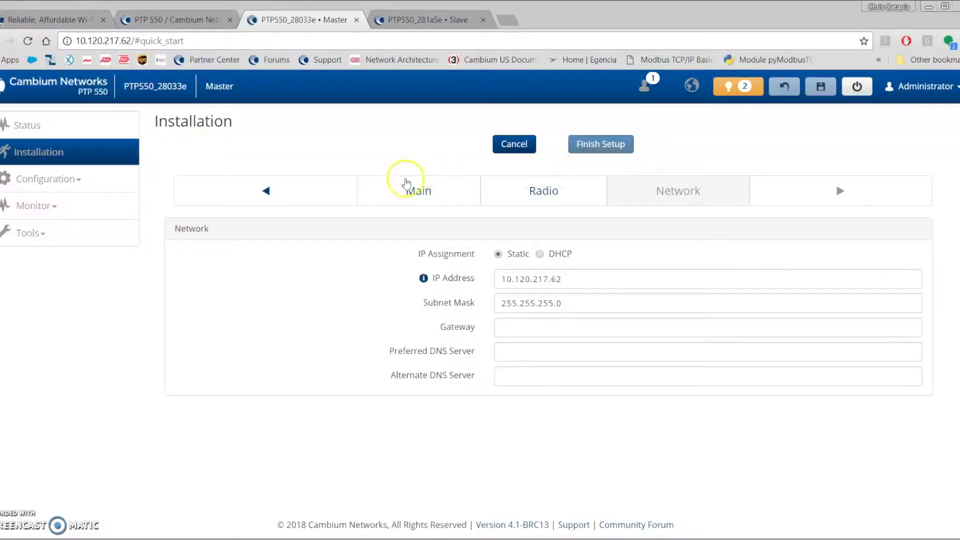
{"action": "left_click", "coordinate": [514, 144]}
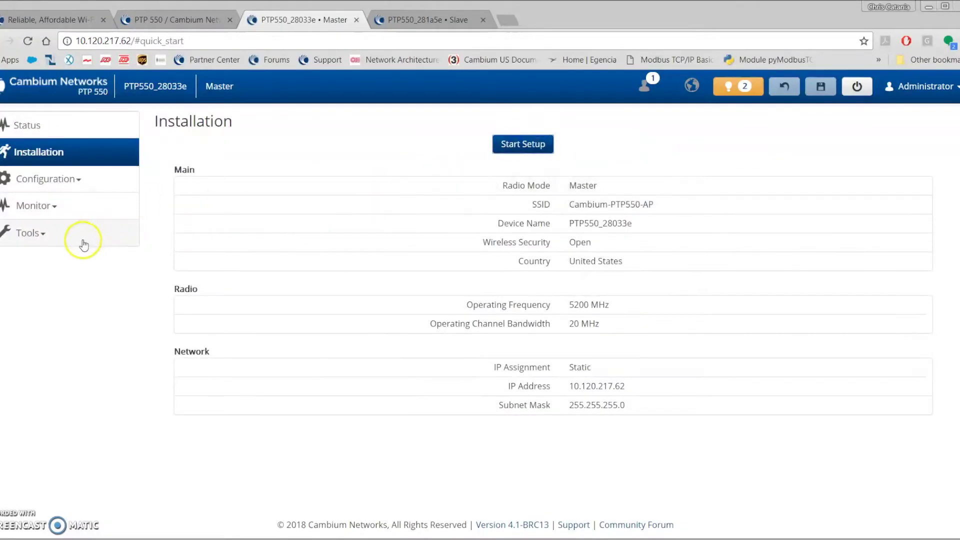
{"action": "left_click", "coordinate": [66, 232]}
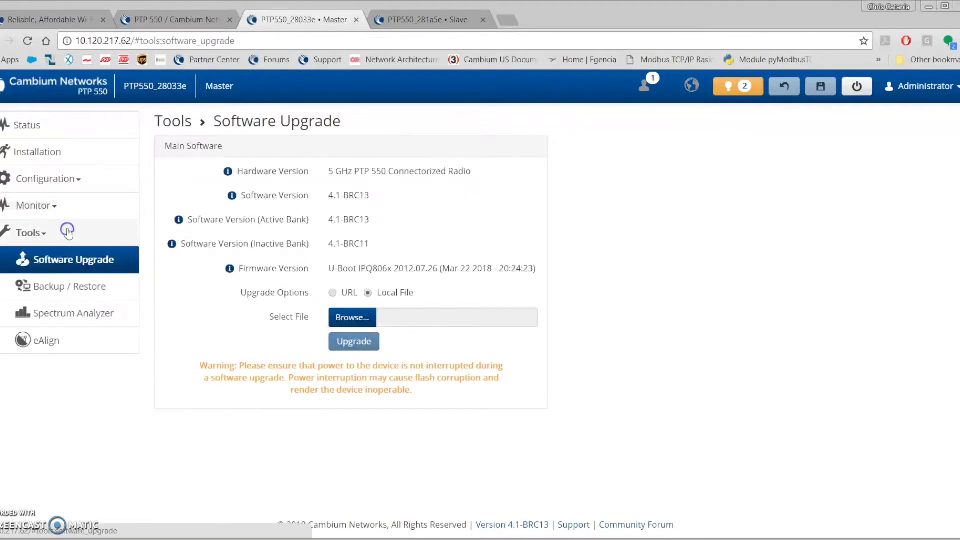
- Run a full-band Spectrum Analyzer scan and read the signal level at the 5200 MHz peak
{"action": "left_click", "coordinate": [83, 313]}
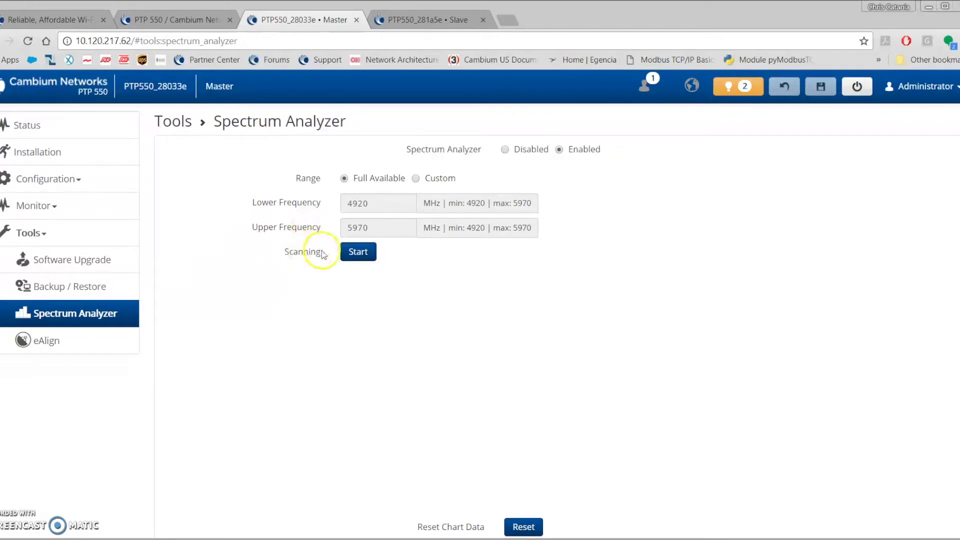
{"action": "left_click", "coordinate": [352, 255]}
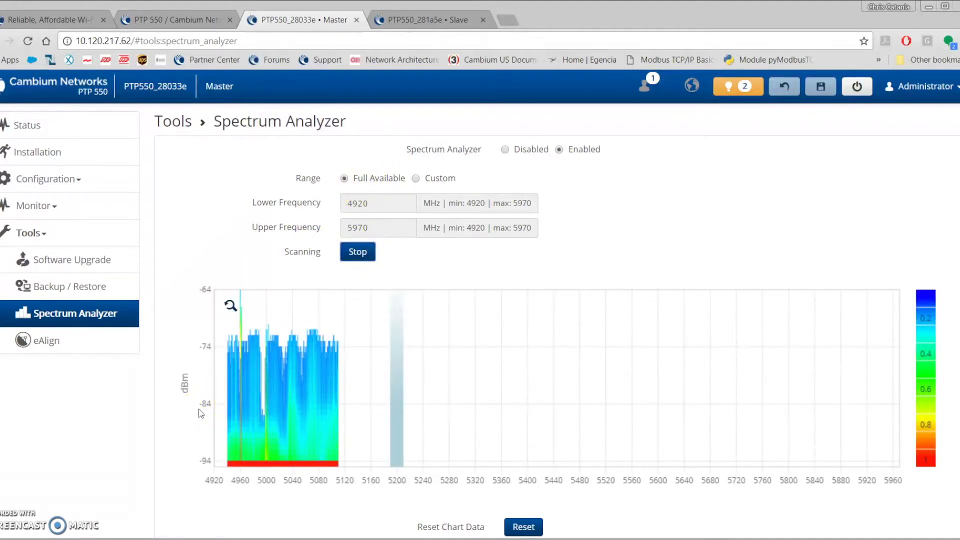
{"action": "mouse_move", "coordinate": [376, 431]}
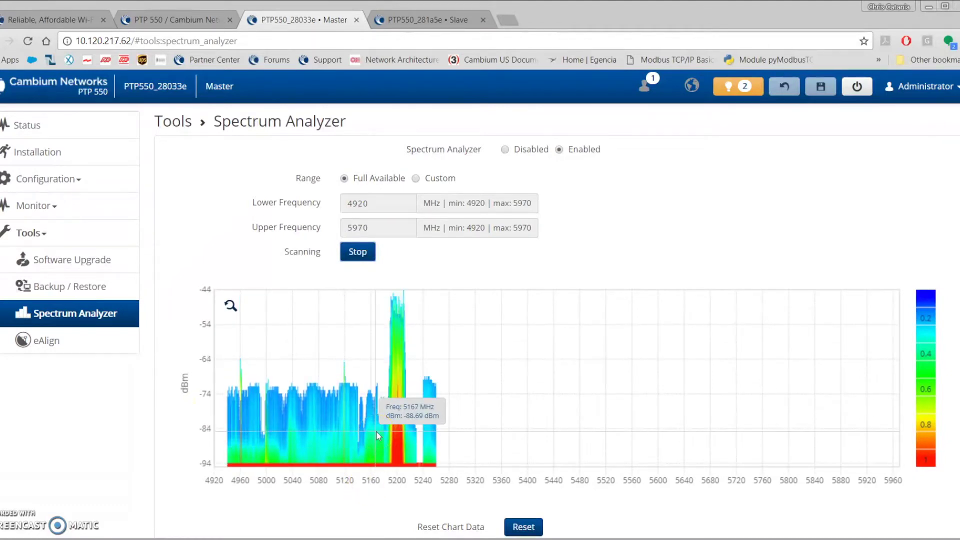
{"action": "left_click", "coordinate": [394, 343]}
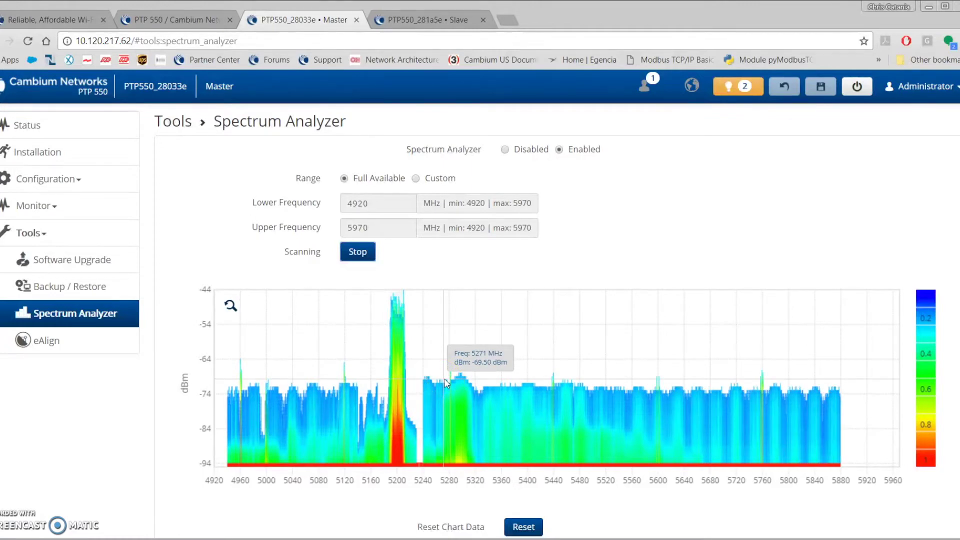
{"action": "scroll", "coordinate": [549, 357], "scroll_direction": "down", "scroll_amount": 1}
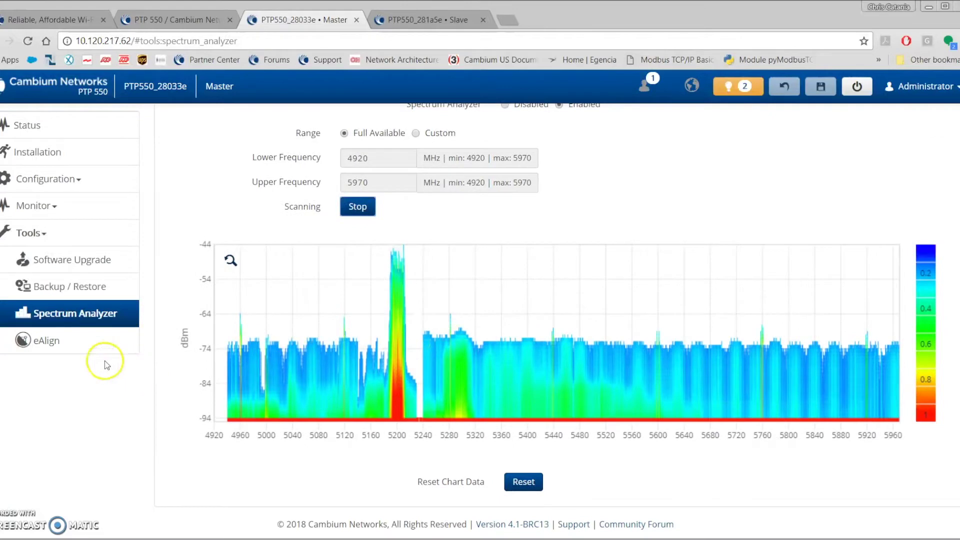
{"action": "left_click", "coordinate": [55, 206]}
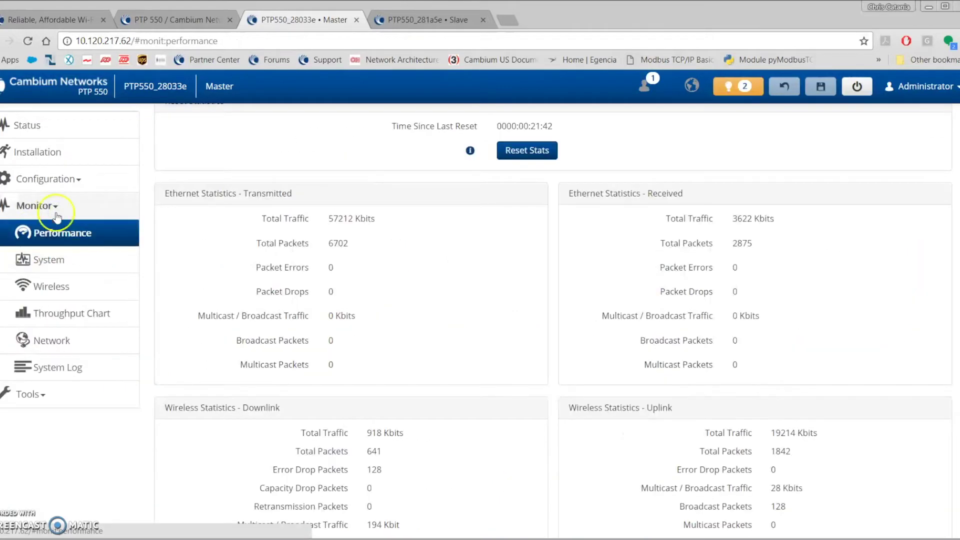
- Note the transmitted Ethernet Total Traffic and time since reset, then review the wireless statistics
{"action": "left_click_drag", "start_coordinate": [326, 218], "coordinate": [381, 220]}
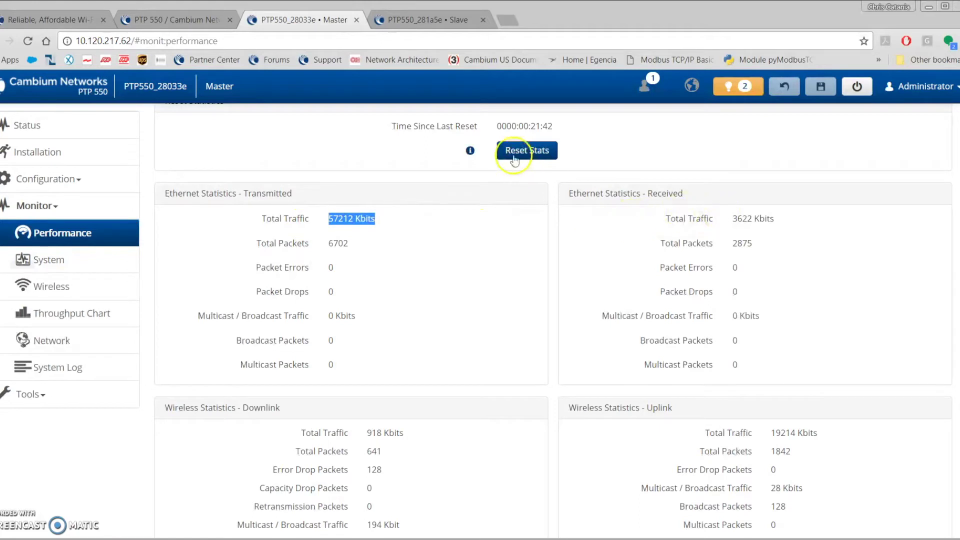
{"action": "left_click_drag", "start_coordinate": [554, 126], "coordinate": [527, 125]}
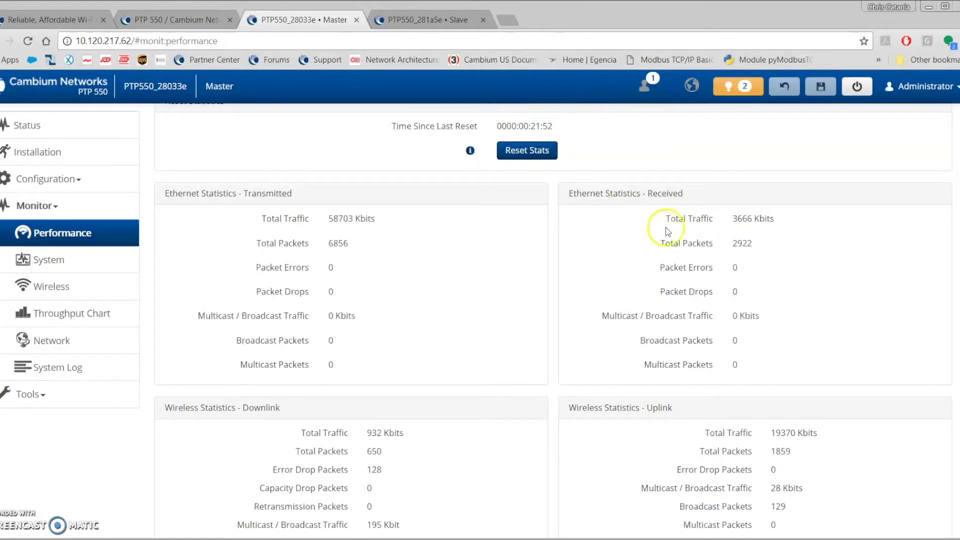
{"action": "scroll", "coordinate": [419, 364], "scroll_direction": "down", "scroll_amount": 5}
{"action": "scroll", "coordinate": [315, 360], "scroll_direction": "down", "scroll_amount": 7}
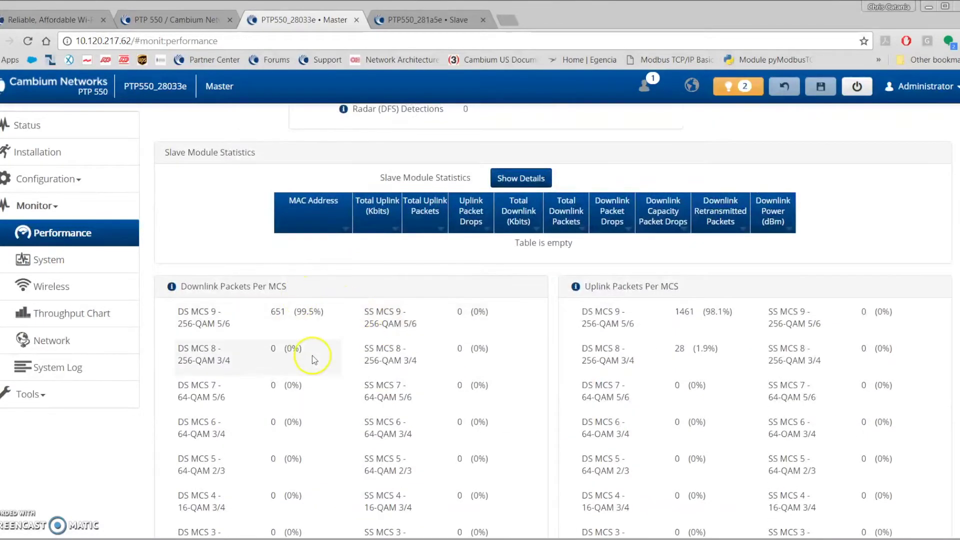
{"action": "scroll", "coordinate": [314, 358], "scroll_direction": "down", "scroll_amount": 1}
{"action": "scroll", "coordinate": [314, 359], "scroll_direction": "down", "scroll_amount": 1}
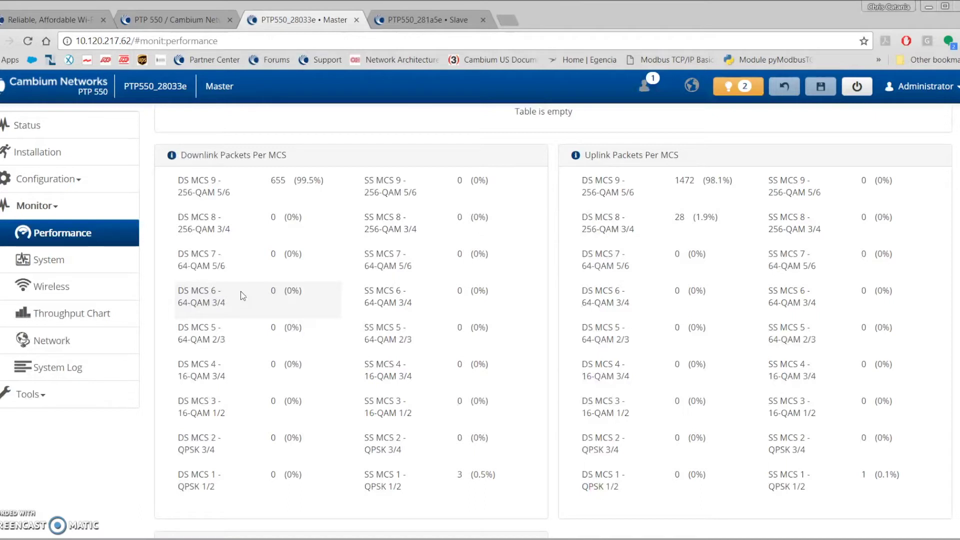
{"action": "scroll", "coordinate": [241, 291], "scroll_direction": "down", "scroll_amount": 2}
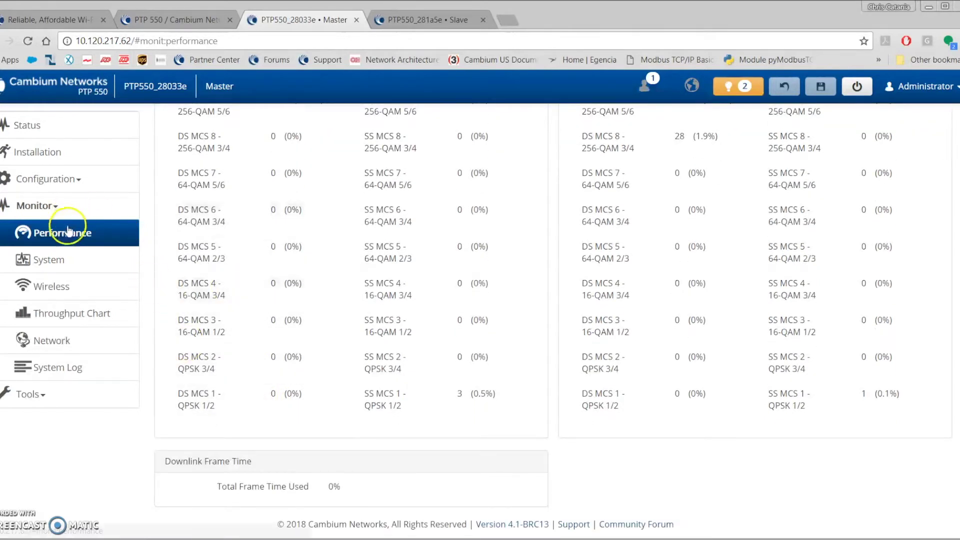
- Return to Performance and highlight the uplink MCS 9 256-QAM 5/6 share of 98.1%
{"action": "left_click", "coordinate": [57, 180]}
{"action": "left_click", "coordinate": [40, 313]}
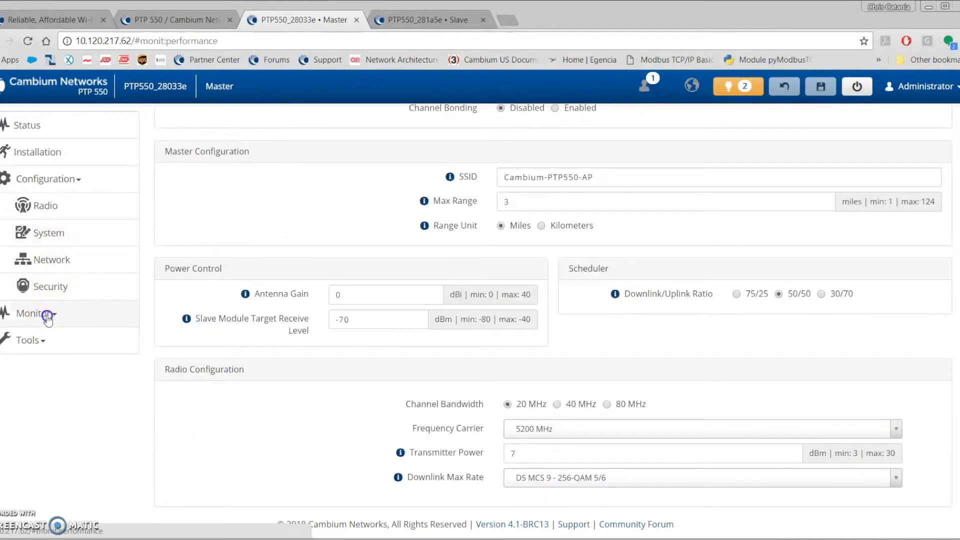
{"action": "left_click", "coordinate": [71, 315]}
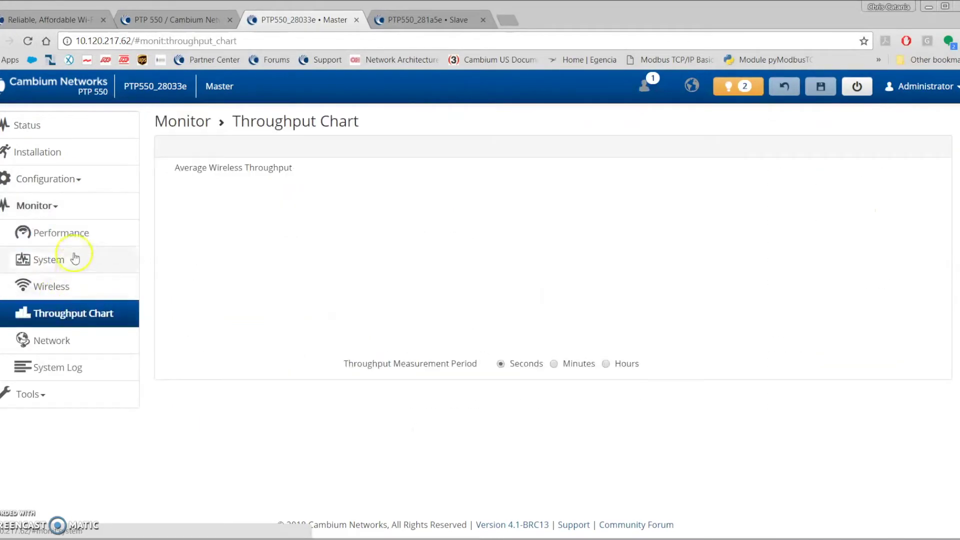
{"action": "left_click", "coordinate": [73, 234]}
{"action": "scroll", "coordinate": [287, 357], "scroll_direction": "down", "scroll_amount": 5}
{"action": "scroll", "coordinate": [287, 356], "scroll_direction": "down", "scroll_amount": 10}
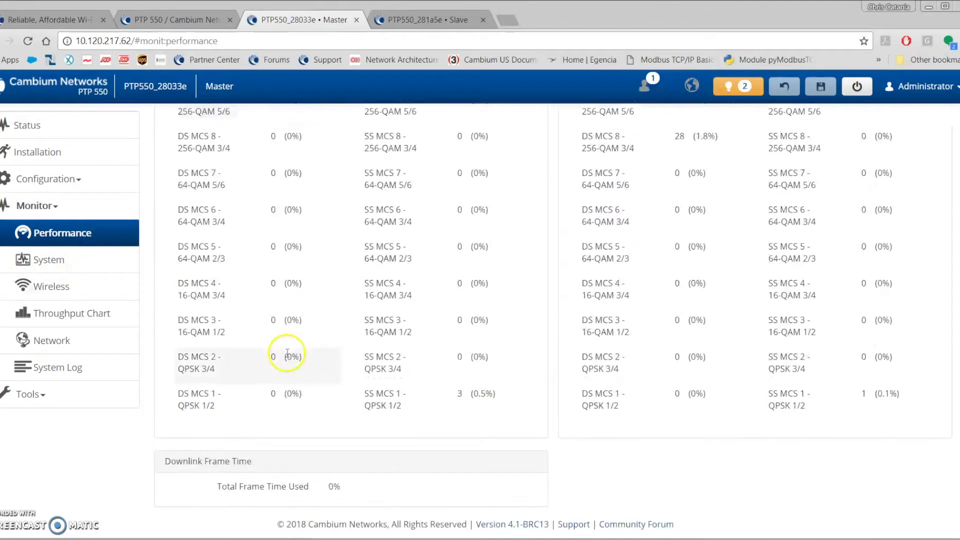
{"action": "scroll", "coordinate": [287, 356], "scroll_direction": "up", "scroll_amount": 3}
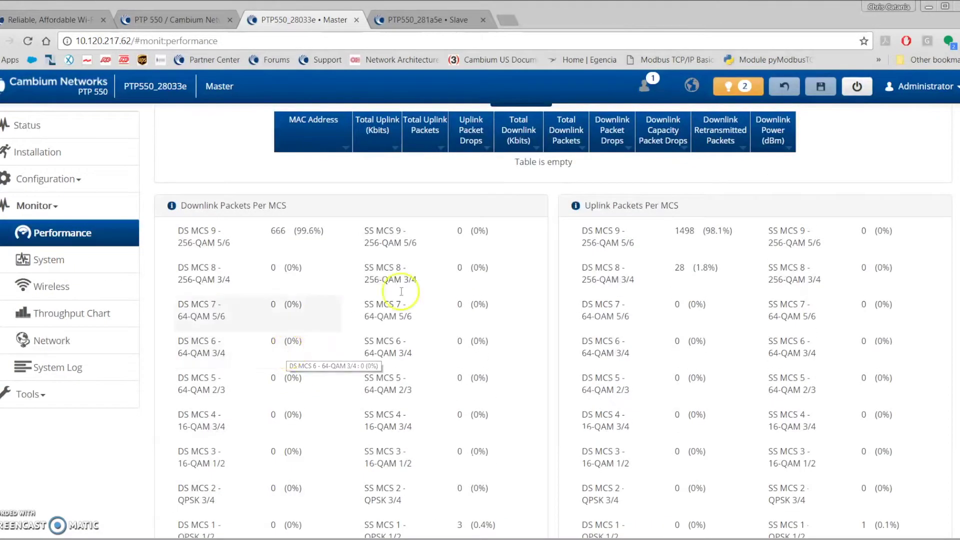
{"action": "double_click", "coordinate": [719, 231]}
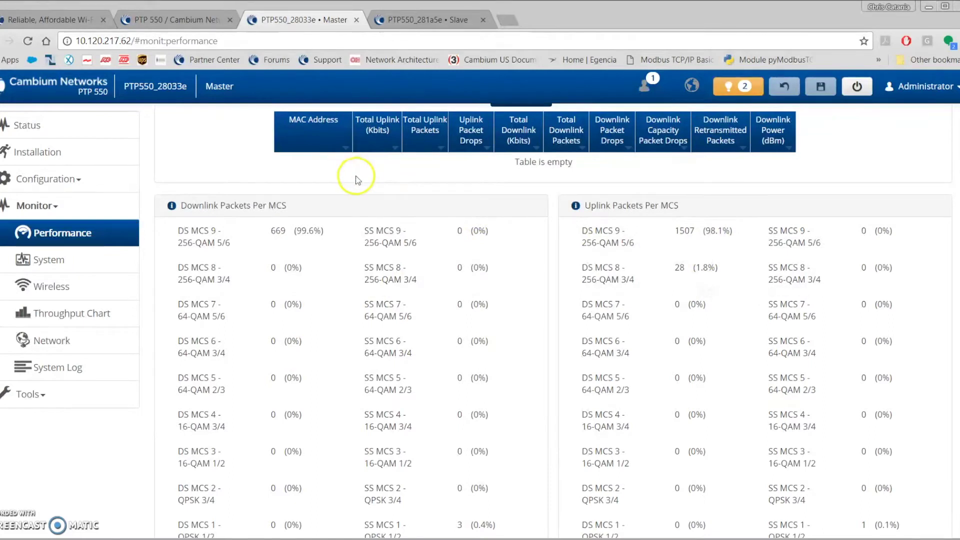
- Compare downlink and uplink in the Throughput Chart, averaging over Hours and then Seconds
{"action": "left_click", "coordinate": [64, 310]}
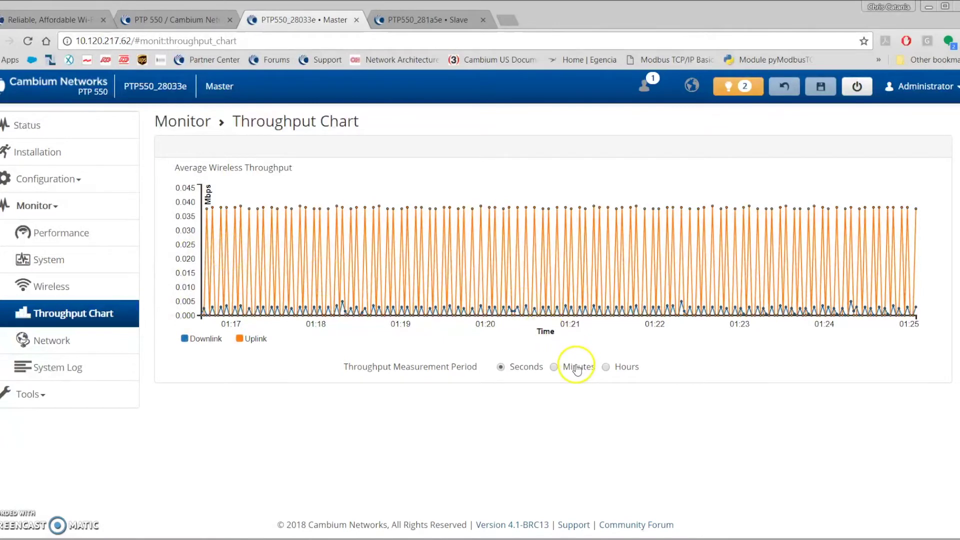
{"action": "left_click", "coordinate": [622, 368]}
{"action": "left_click", "coordinate": [501, 367]}
- Check System info, then Monitor > Wireless to see the slave registered on Radio 1
{"action": "left_click", "coordinate": [65, 271]}
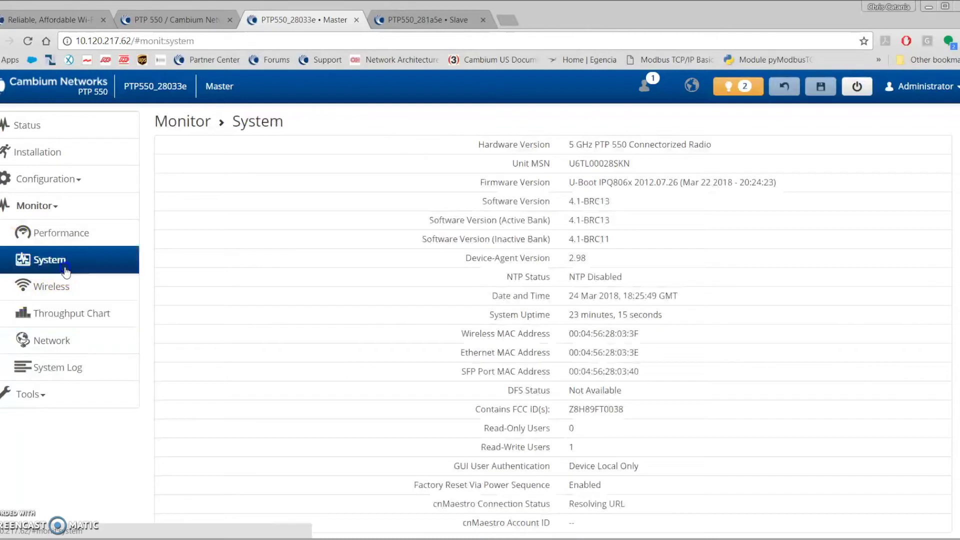
{"action": "left_click", "coordinate": [69, 298]}
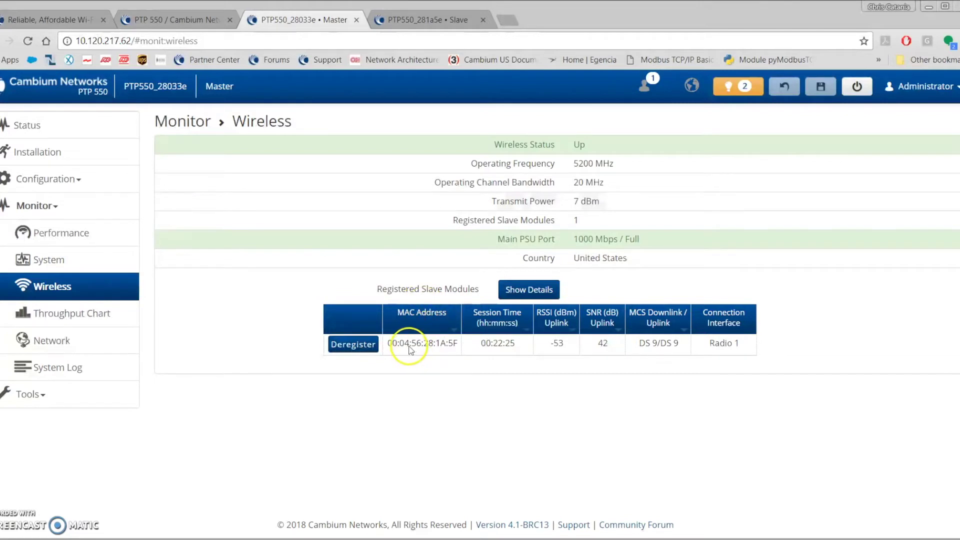
{"action": "left_click_drag", "start_coordinate": [711, 343], "coordinate": [745, 344]}
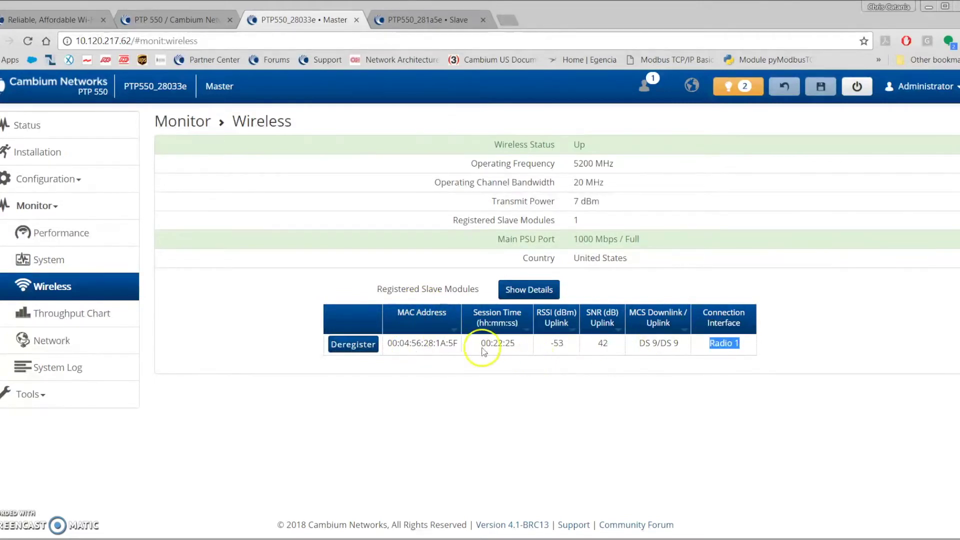
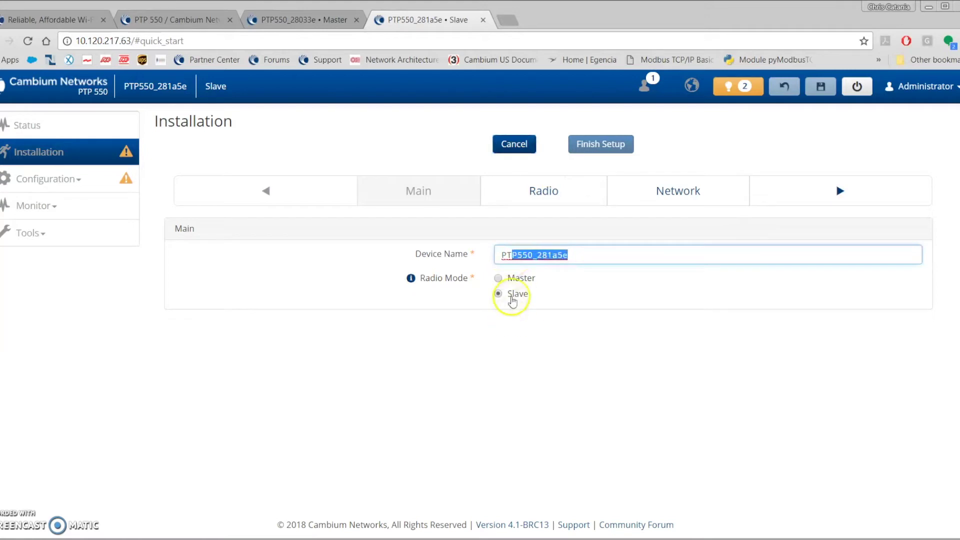
- On the slave's Radio page, toggle the 20 MHz scan bandwidth off and back on
{"action": "left_click", "coordinate": [828, 200]}
{"action": "scroll", "coordinate": [315, 317], "scroll_direction": "down", "scroll_amount": 1}
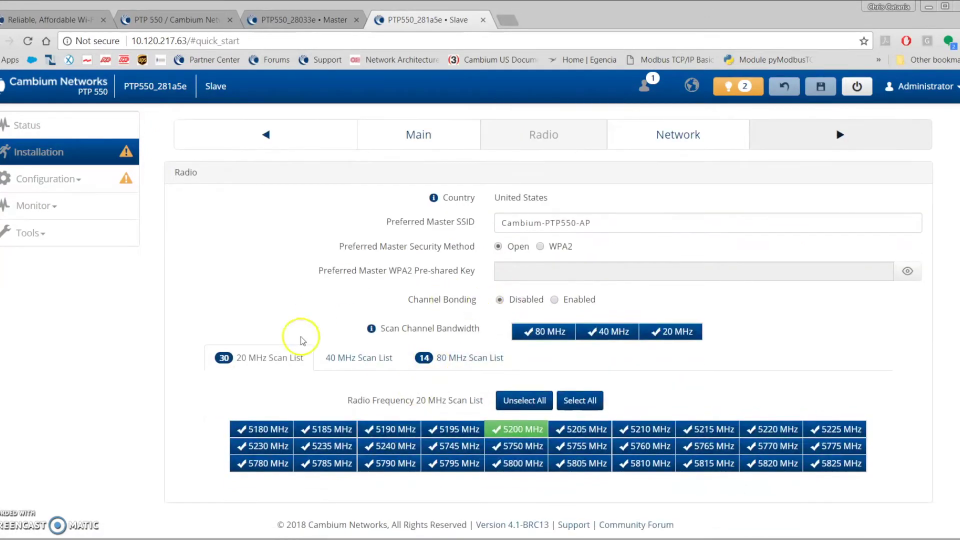
{"action": "left_click_drag", "start_coordinate": [409, 300], "coordinate": [473, 299]}
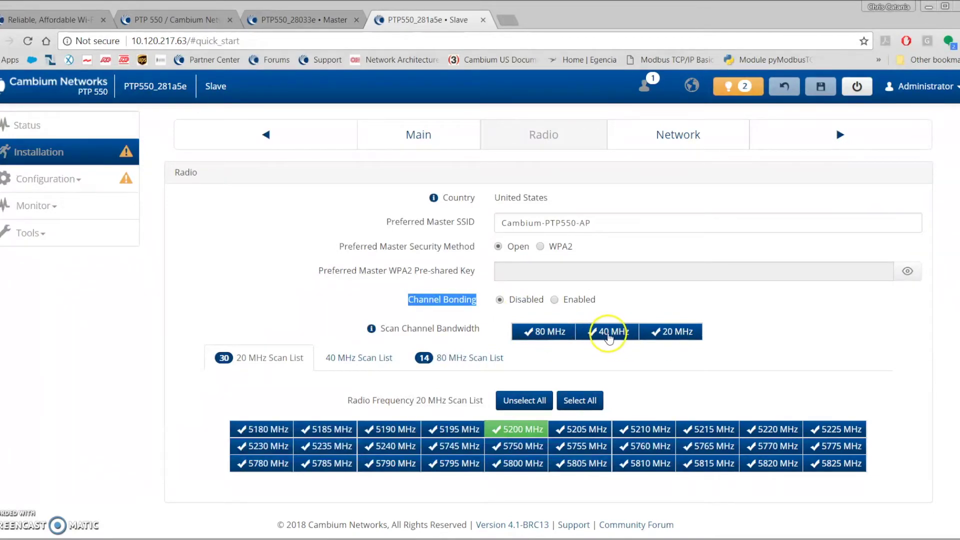
{"action": "left_click", "coordinate": [659, 331]}
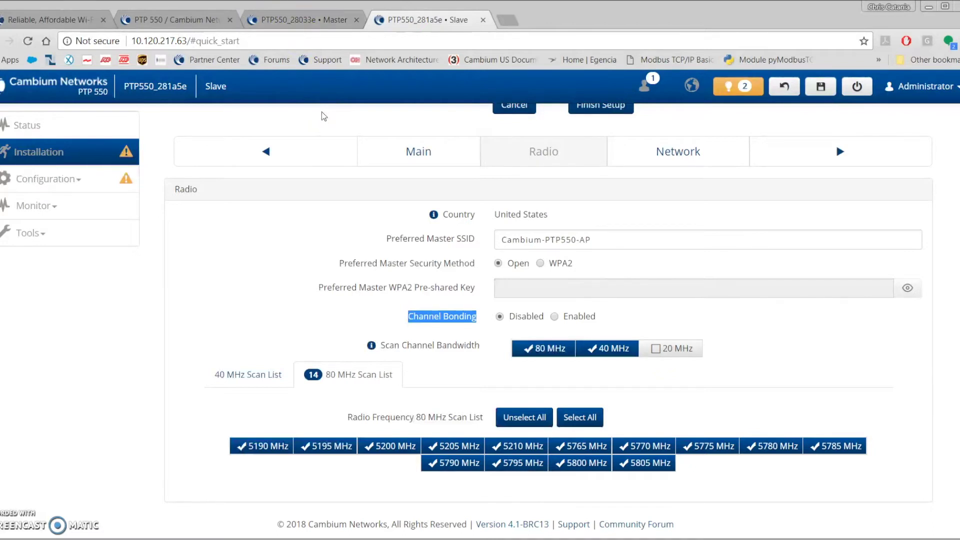
{"action": "left_click", "coordinate": [671, 348]}
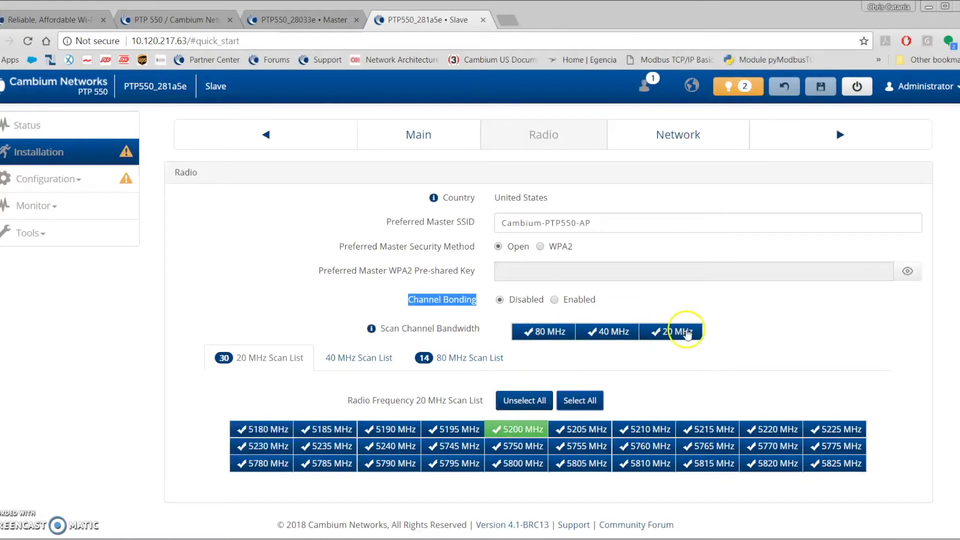
- Set the slave's Channel Bonding to Enabled and review the separate Radio 1 and Radio 2 scan lists
{"action": "left_click", "coordinate": [555, 299]}
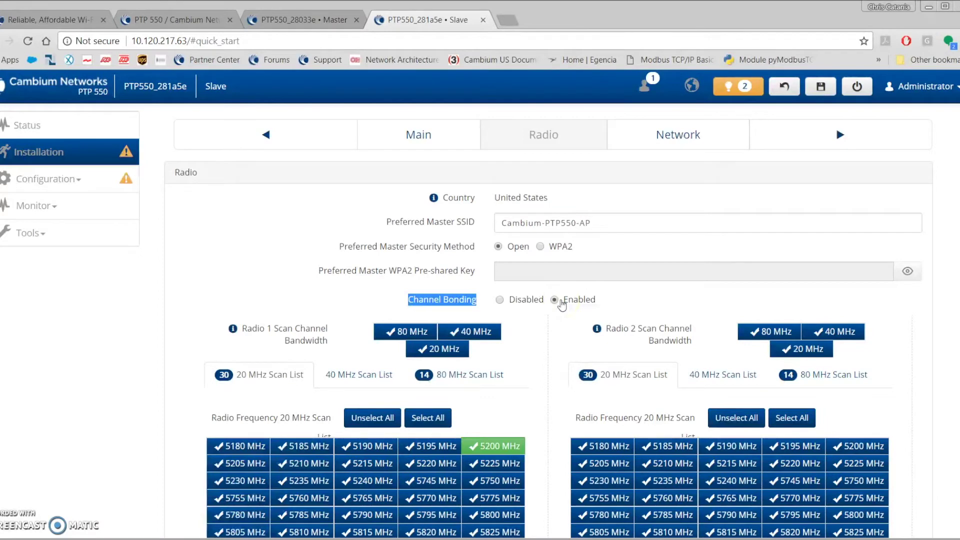
{"action": "left_click", "coordinate": [565, 354]}
{"action": "scroll", "coordinate": [560, 350], "scroll_direction": "down", "scroll_amount": 2}
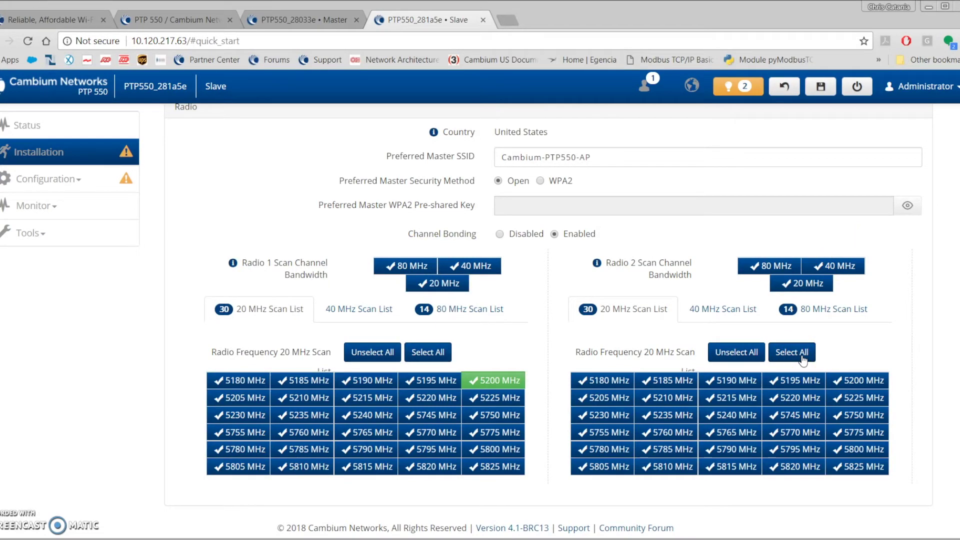
{"action": "scroll", "coordinate": [805, 300], "scroll_direction": "up", "scroll_amount": 3}
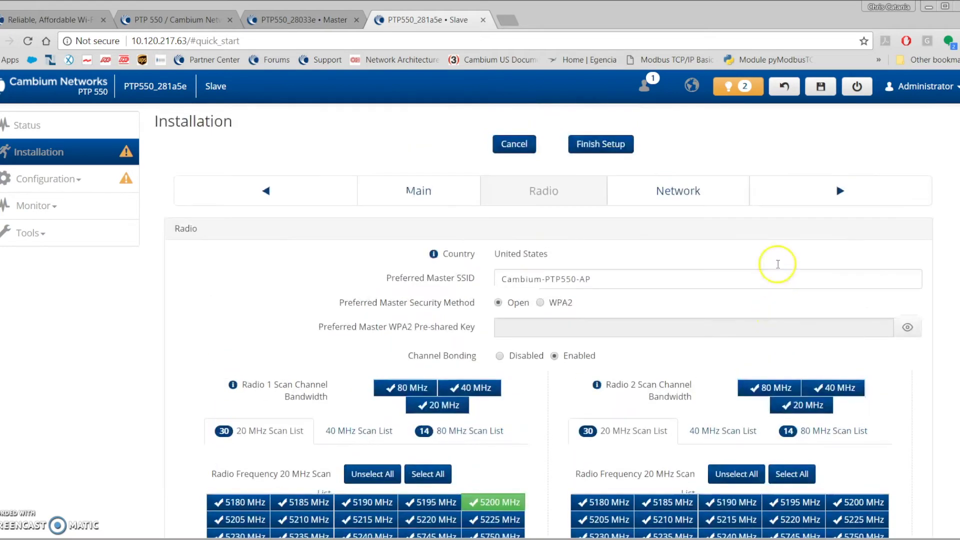
- Finish the slave's setup from the Network page and confirm saving the changes
{"action": "left_click", "coordinate": [840, 191]}
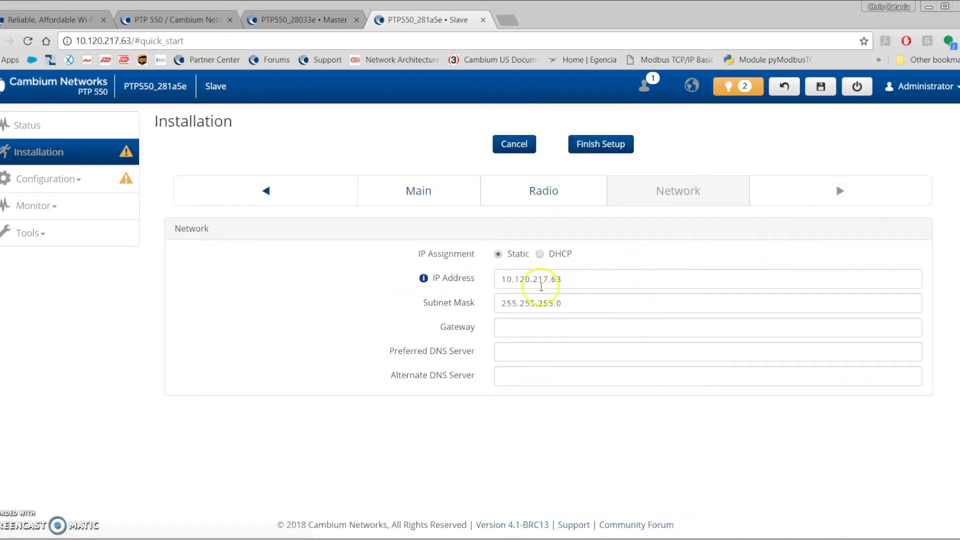
{"action": "left_click", "coordinate": [616, 146]}
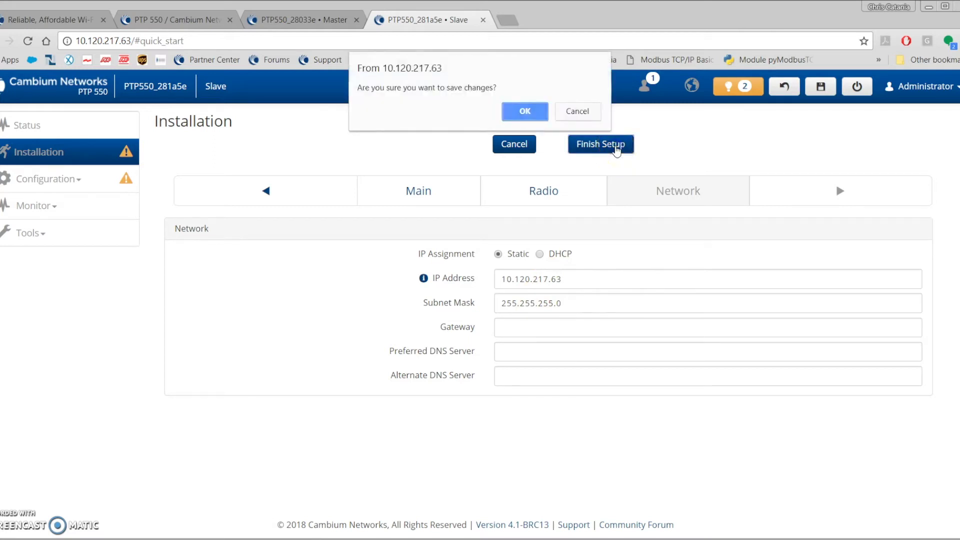
{"action": "left_click", "coordinate": [525, 112]}
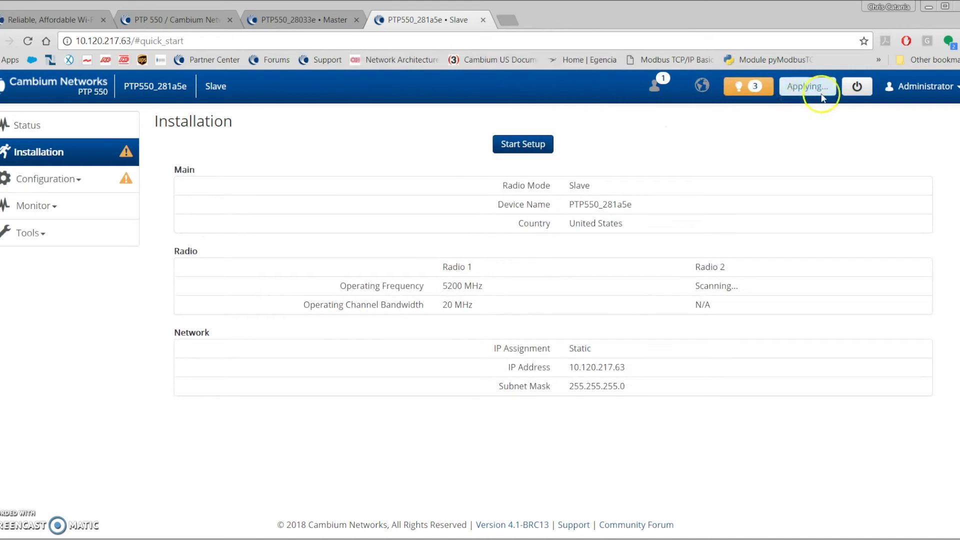
- Clear all notifications and switch to the master unit's browser tab
{"action": "left_click", "coordinate": [748, 89]}
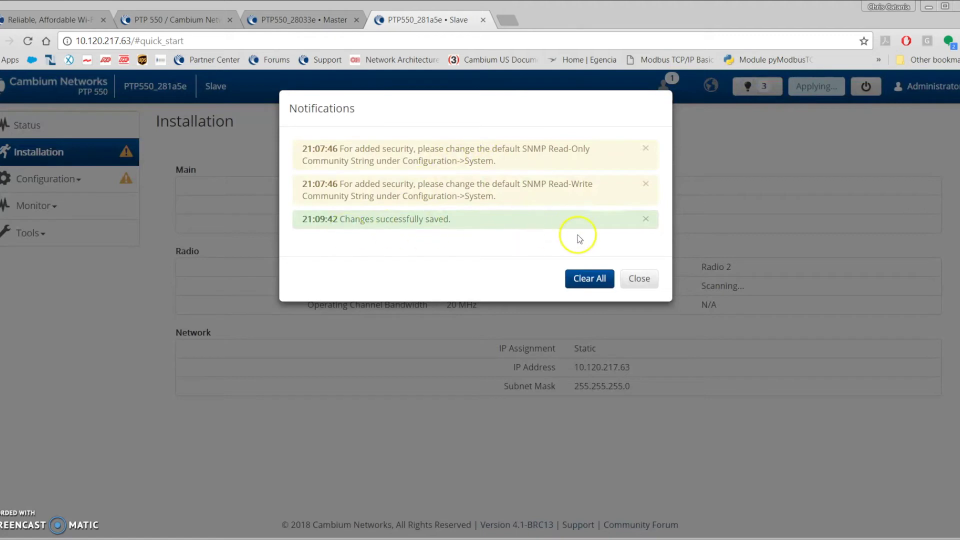
{"action": "left_click", "coordinate": [590, 278]}
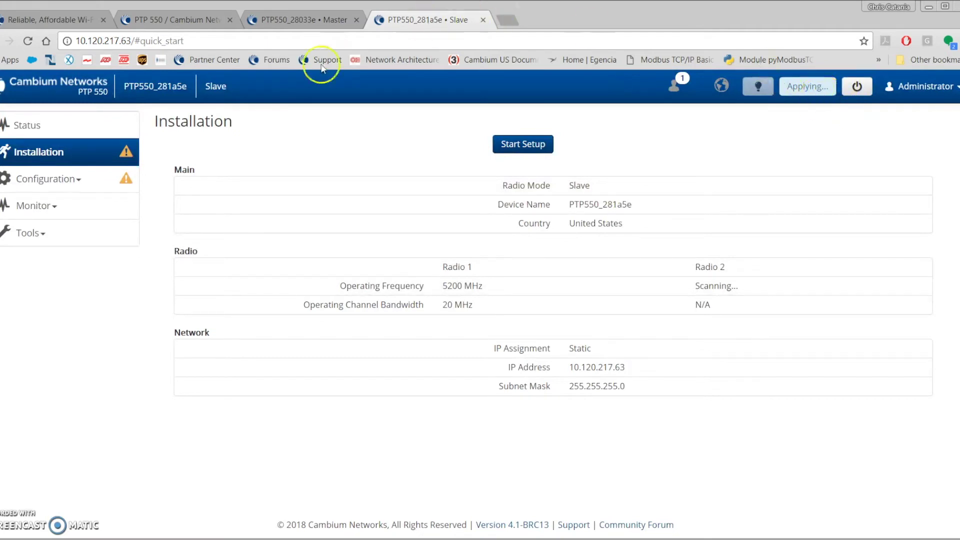
{"action": "left_click", "coordinate": [312, 21]}
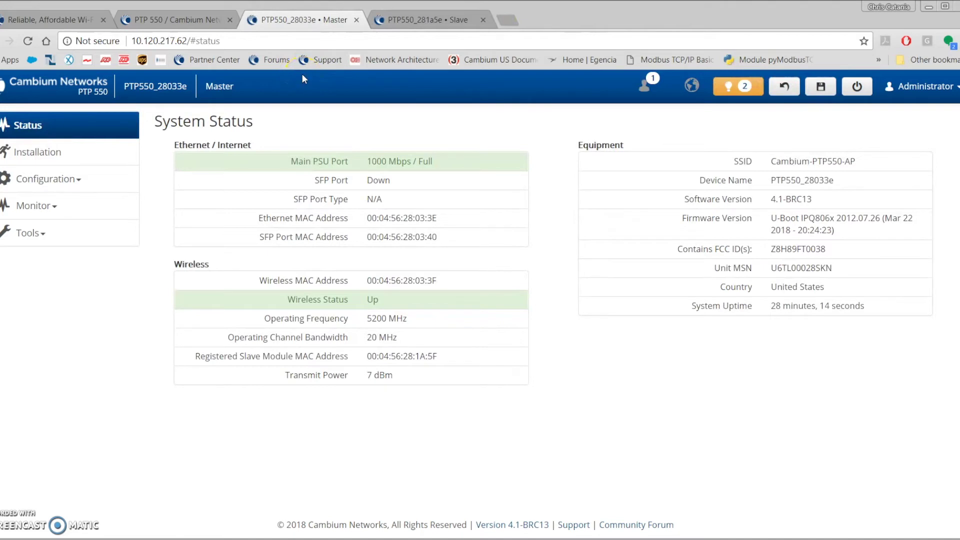
- Start the master's installation setup and enable Channel Bonding on the Radio page
{"action": "left_click", "coordinate": [69, 153]}
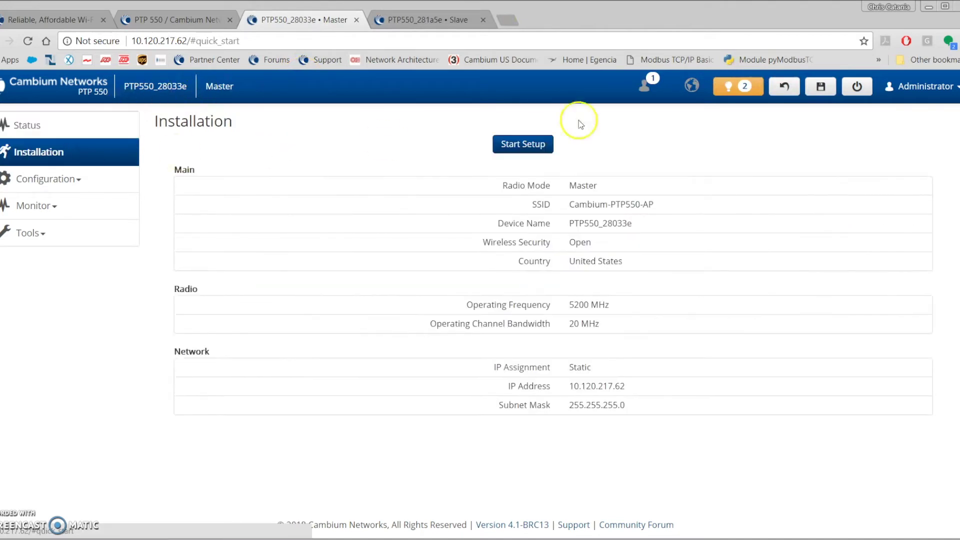
{"action": "left_click", "coordinate": [523, 144]}
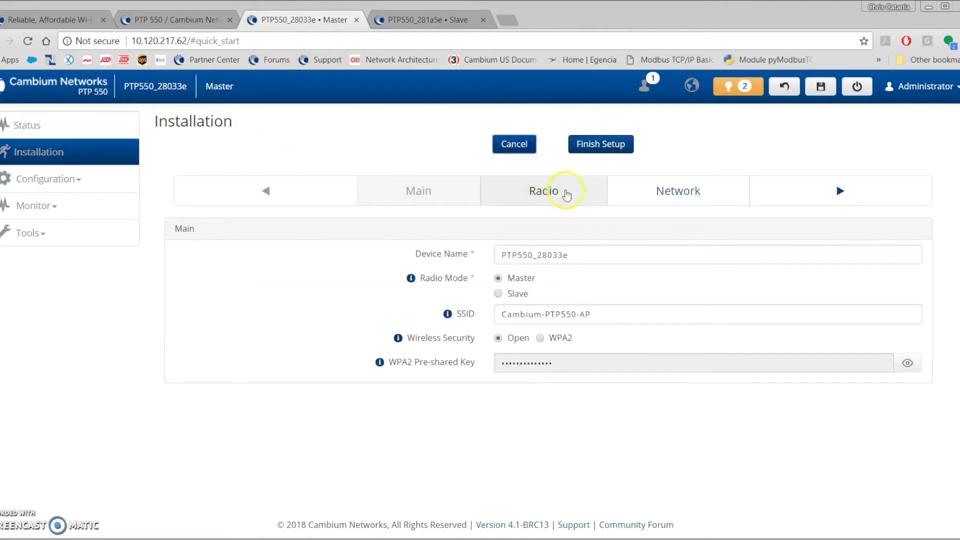
{"action": "left_click", "coordinate": [824, 187]}
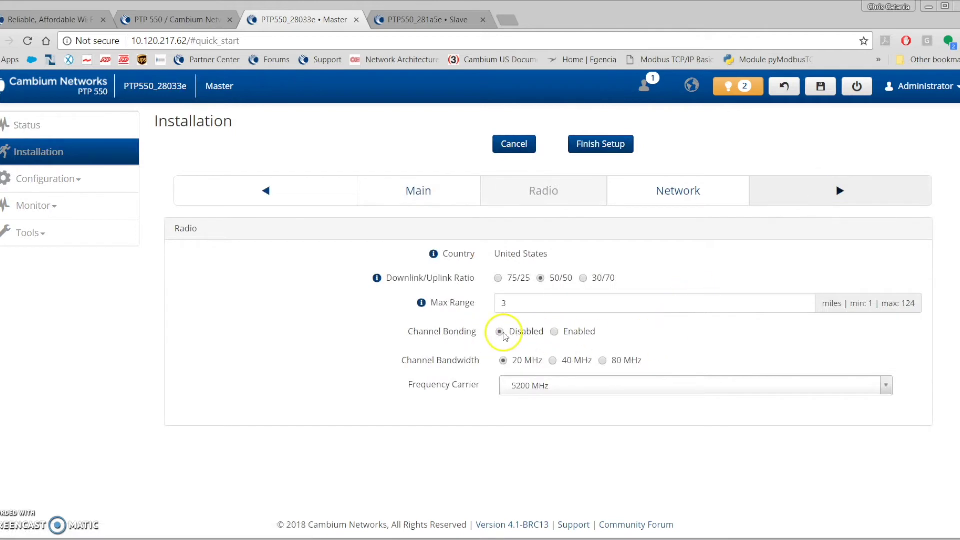
{"action": "left_click", "coordinate": [555, 332]}
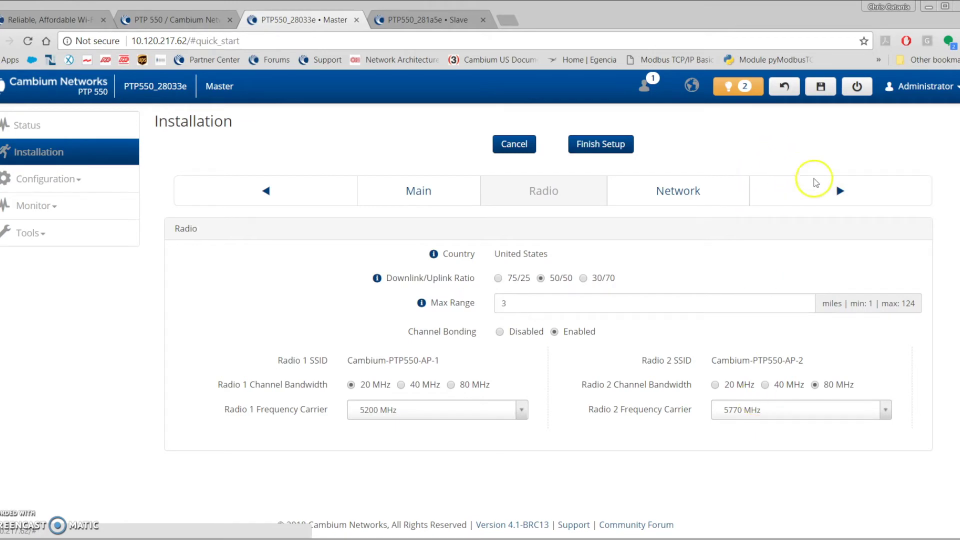
- Finish the master's setup from the Network page and confirm saving the changes
{"action": "left_click", "coordinate": [835, 191]}
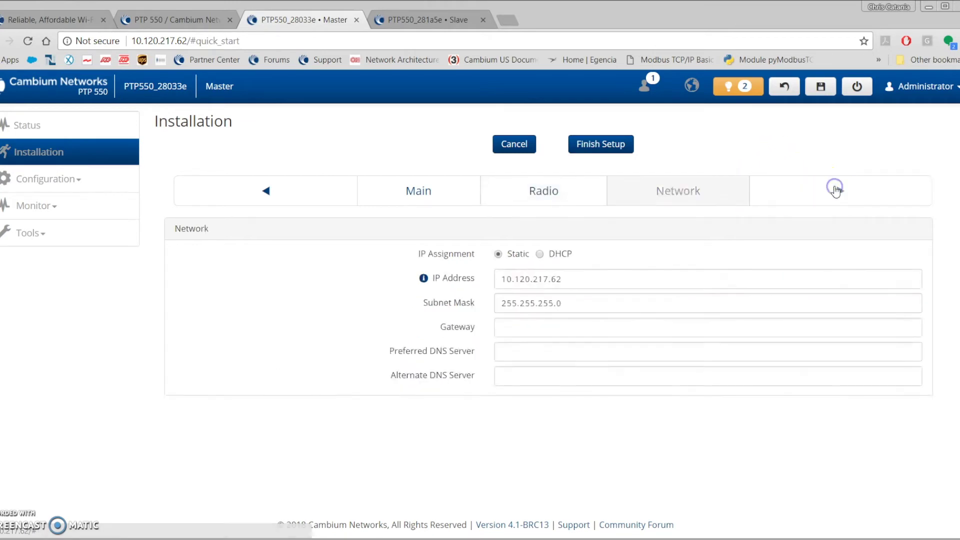
{"action": "left_click", "coordinate": [614, 143]}
{"action": "left_click", "coordinate": [529, 111]}
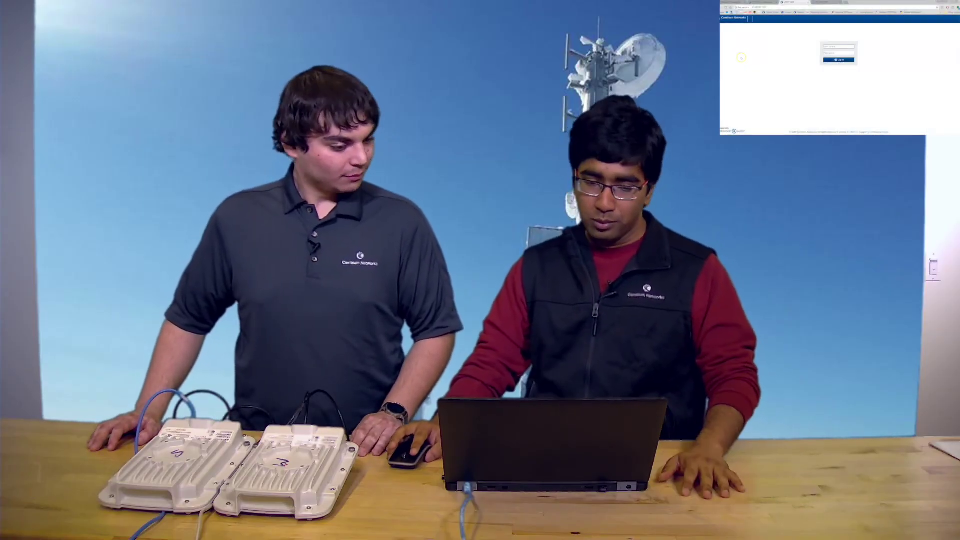
- Log back into the master by entering the username and password
{"action": "left_click", "coordinate": [840, 46]}
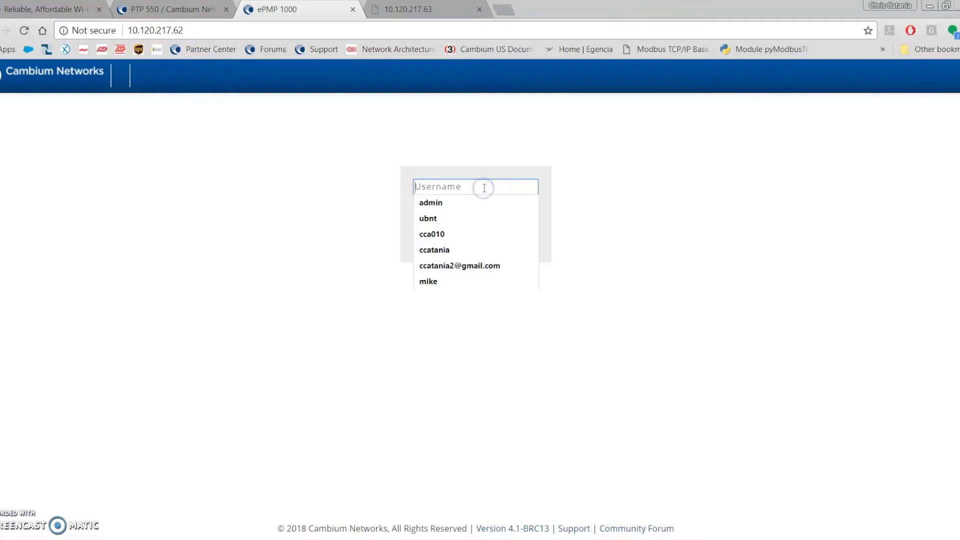
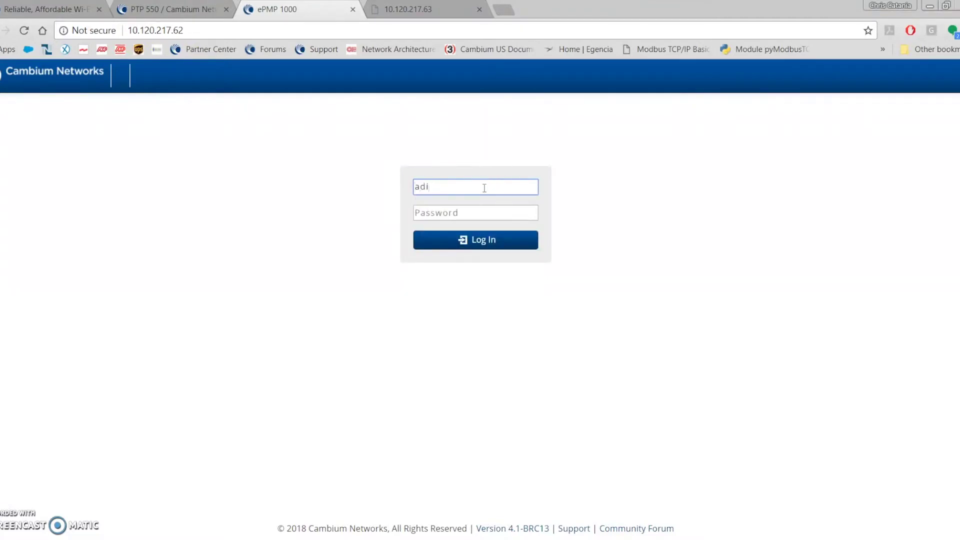
{"action": "key", "text": "Tab"}
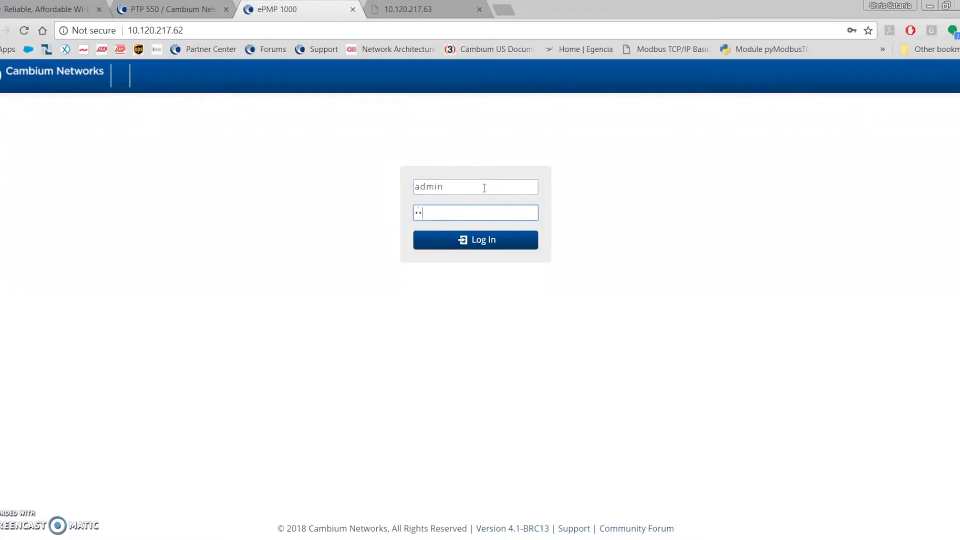
{"action": "key", "text": "Return"}
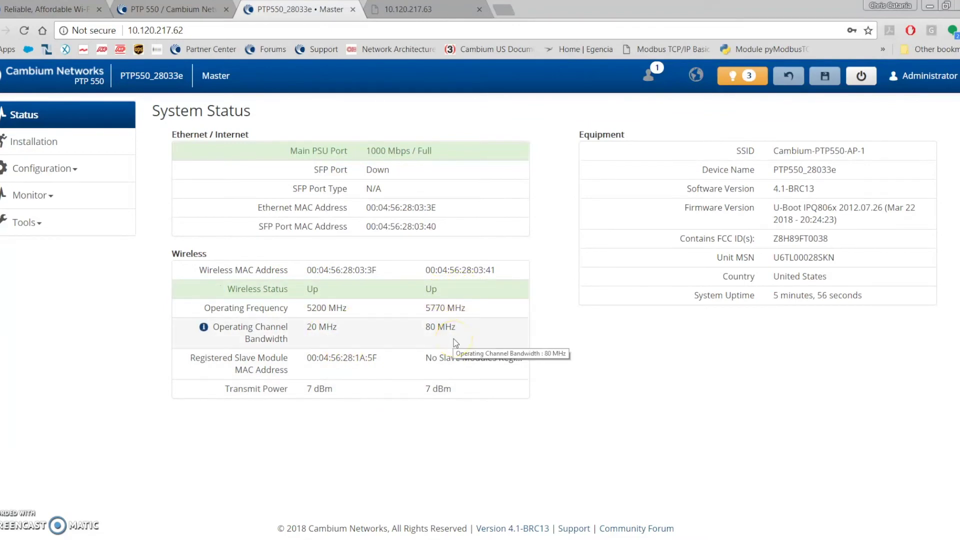
- Start a Spectrum Analyzer scan on the master covering 4920–5970 MHz
{"action": "left_click", "coordinate": [59, 232]}
{"action": "left_click", "coordinate": [84, 302]}
{"action": "left_click", "coordinate": [370, 243]}
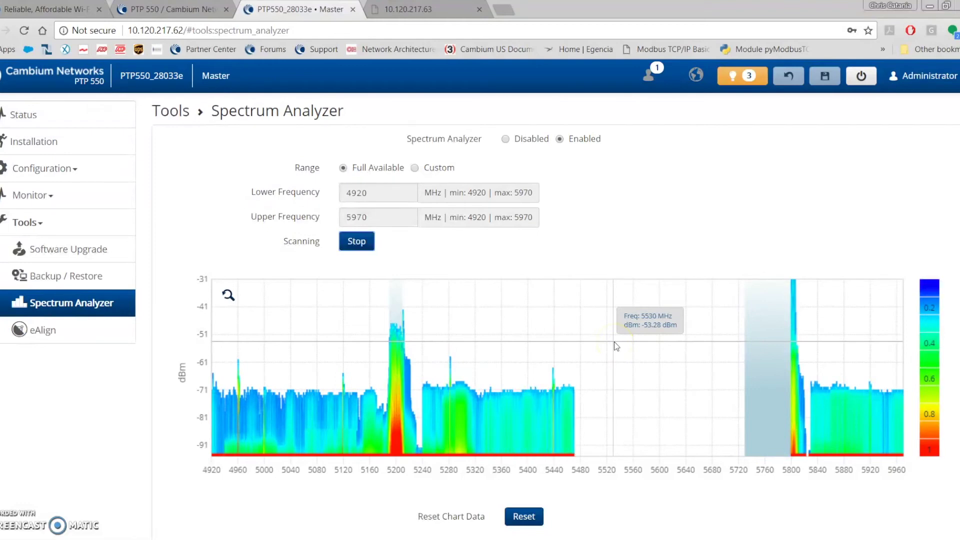
- Zoom the spectrum chart into 5637–5657 MHz, reset the zoom, and view the Installation summary
{"action": "left_click", "coordinate": [604, 387]}
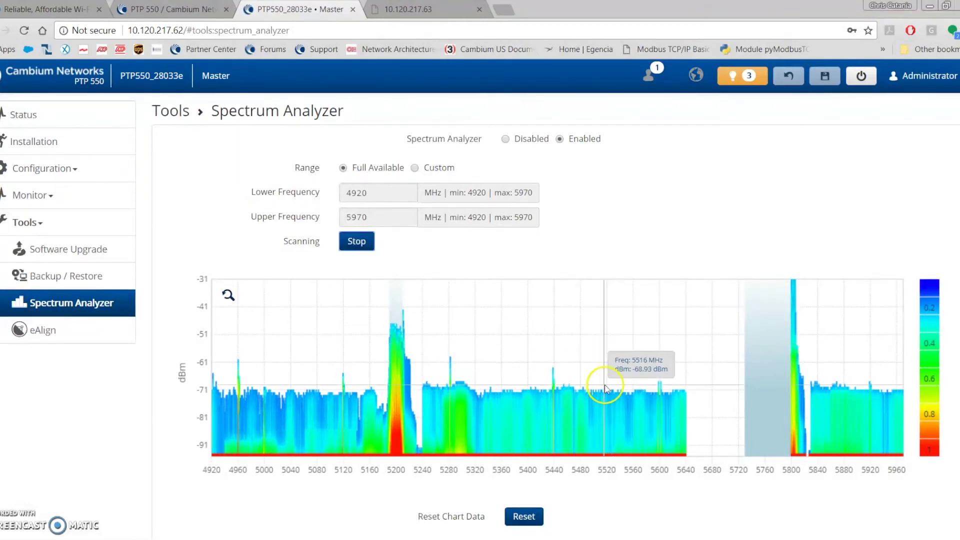
{"action": "left_click_drag", "start_coordinate": [698, 391], "coordinate": [684, 390]}
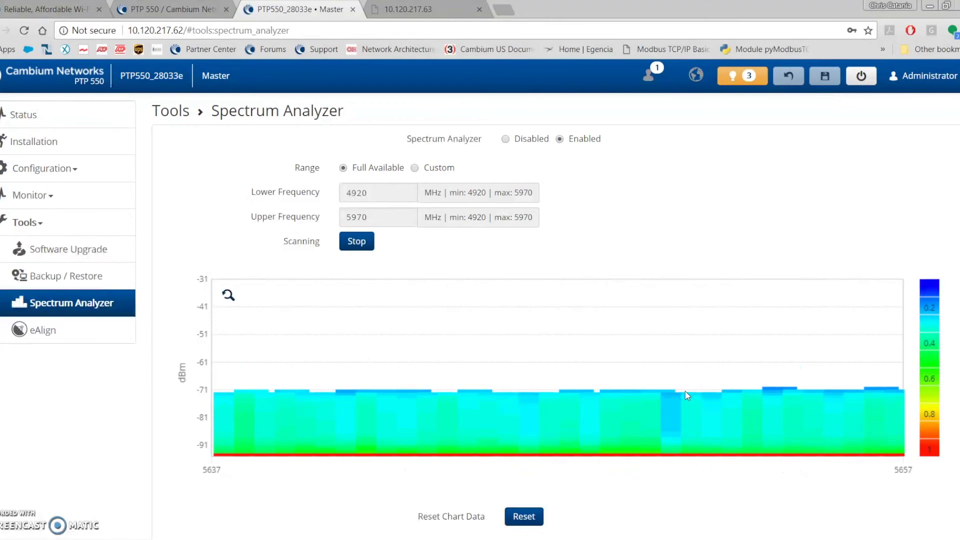
{"action": "left_click", "coordinate": [227, 295]}
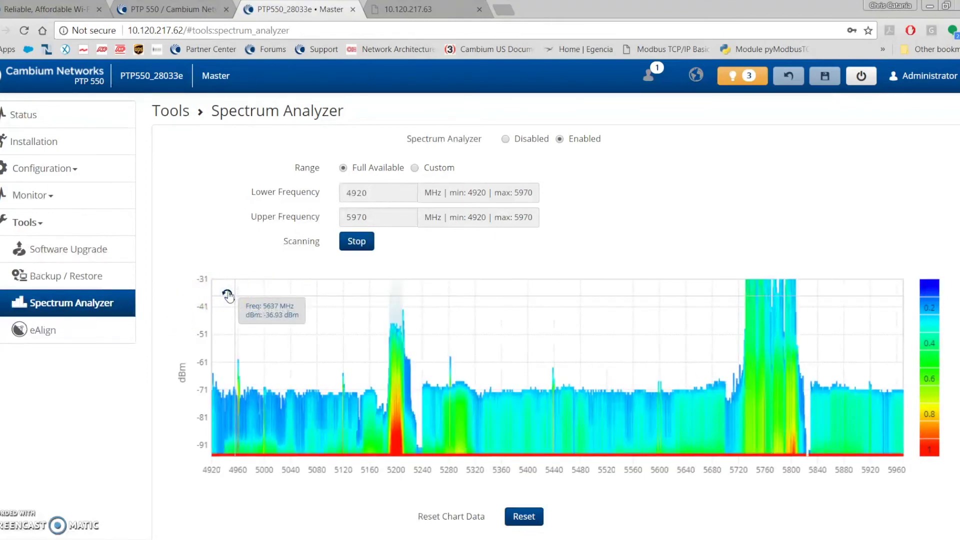
{"action": "left_click", "coordinate": [178, 216]}
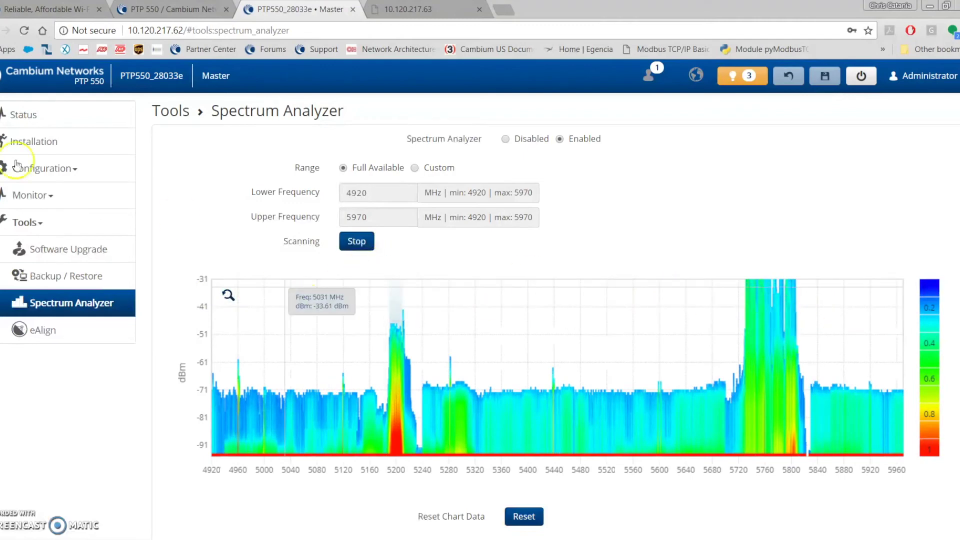
{"action": "left_click", "coordinate": [45, 143]}
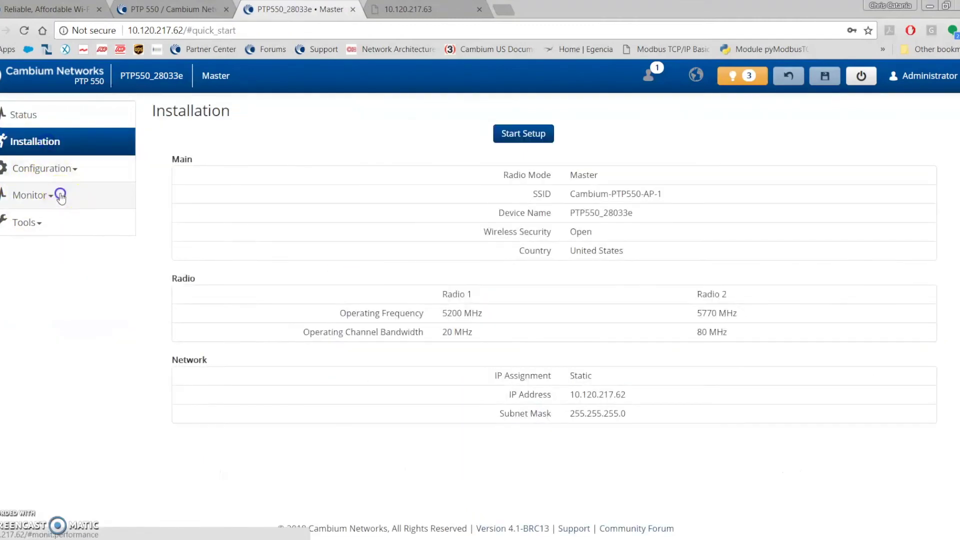
- Review the Monitor > Wireless link page, then view Configuration > Radio with channel bonding enabled
{"action": "left_click", "coordinate": [61, 198]}
{"action": "left_click", "coordinate": [71, 280]}
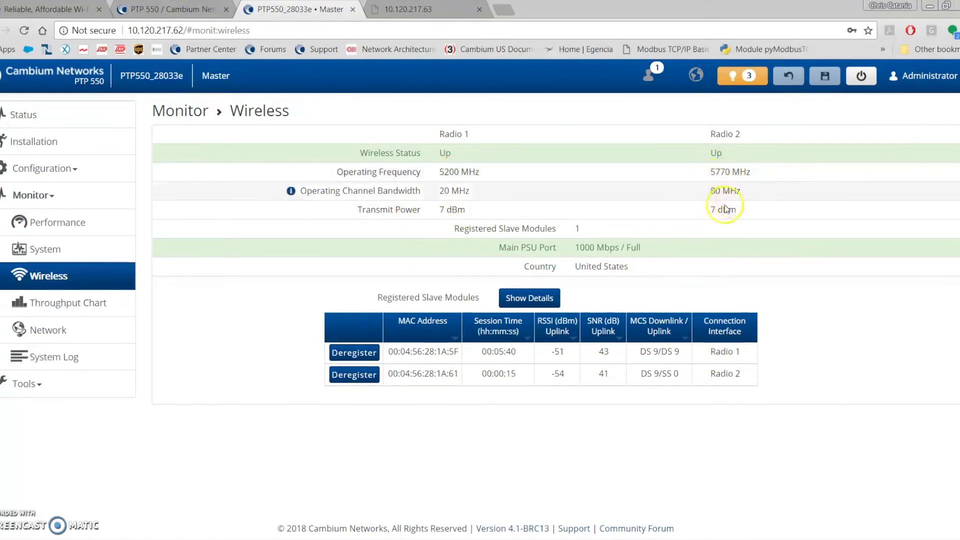
{"action": "left_click", "coordinate": [89, 170]}
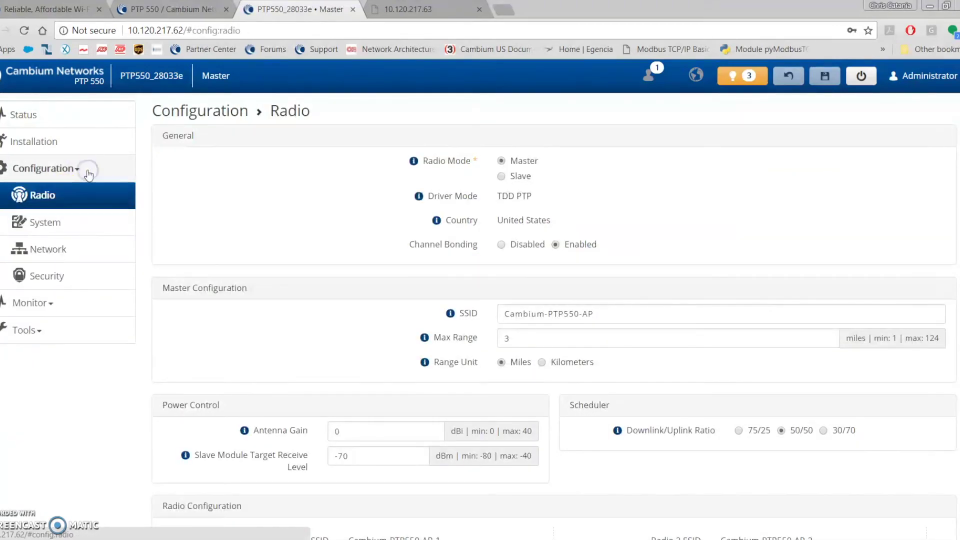
- Chart average throughput for Radio 1, then Radio 2, then both radios combined
{"action": "left_click", "coordinate": [65, 300]}
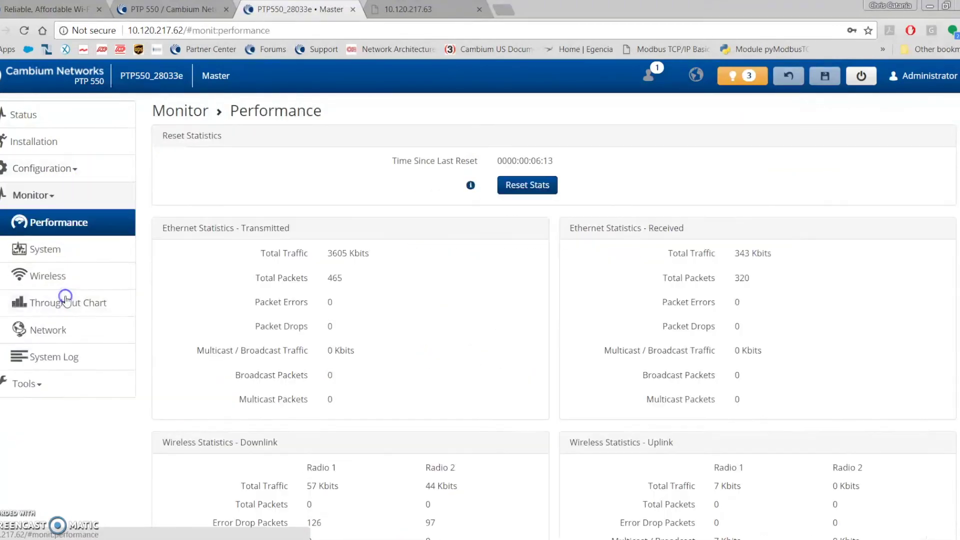
{"action": "left_click", "coordinate": [75, 303]}
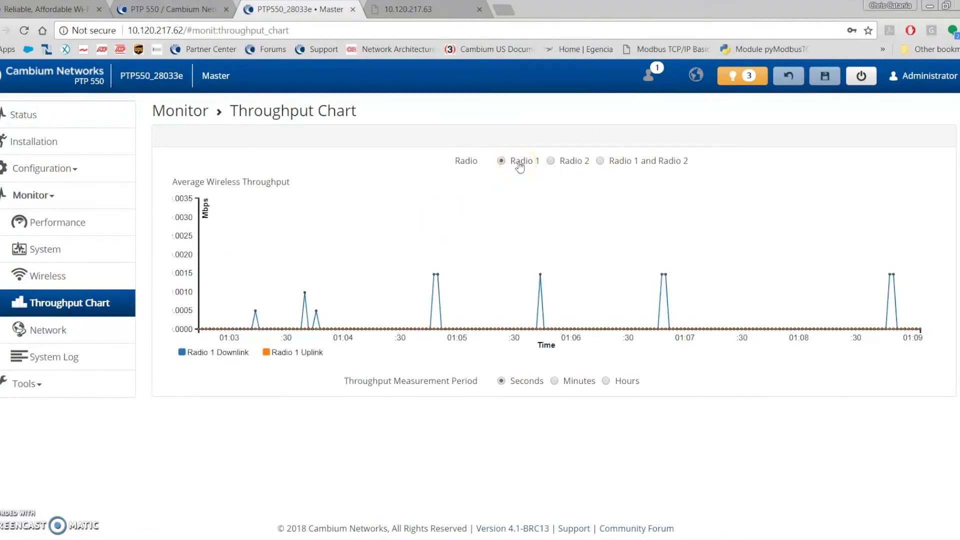
{"action": "left_click", "coordinate": [573, 162]}
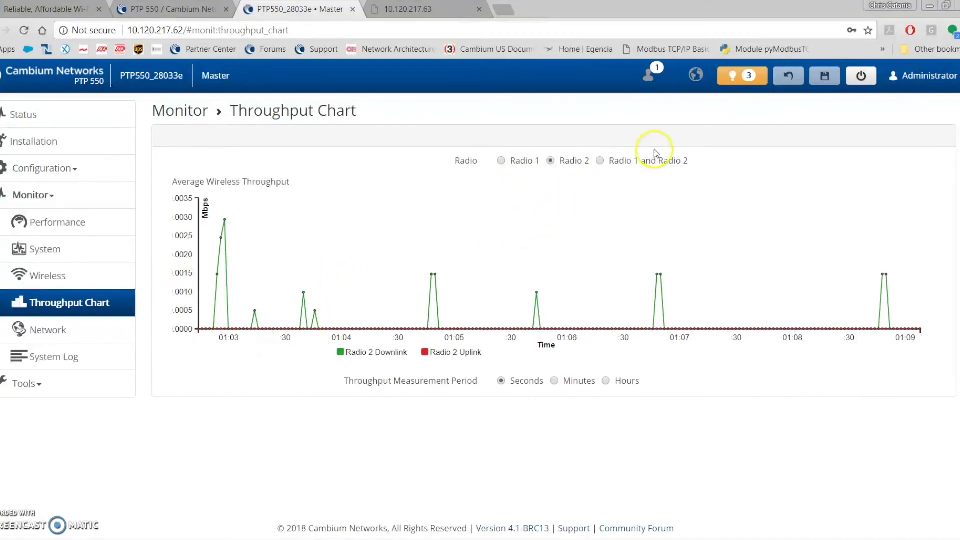
{"action": "left_click", "coordinate": [644, 164]}
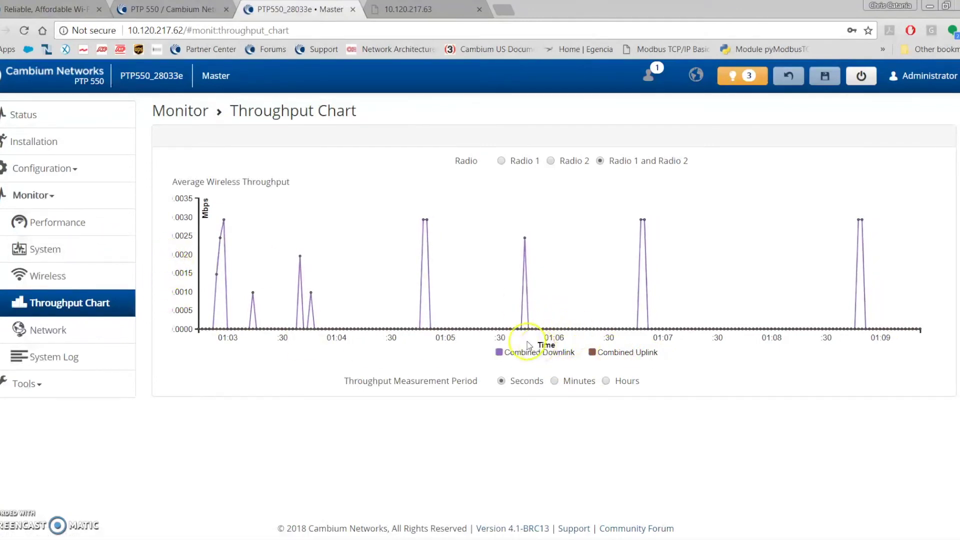
- Scroll the Performance statistics down to the Packets Per MCS tables, picking out Radio 1's 35 DS MCS 9 packets
{"action": "left_click", "coordinate": [83, 221]}
{"action": "scroll", "coordinate": [310, 323], "scroll_direction": "down", "scroll_amount": 5}
{"action": "scroll", "coordinate": [310, 322], "scroll_direction": "down", "scroll_amount": 10}
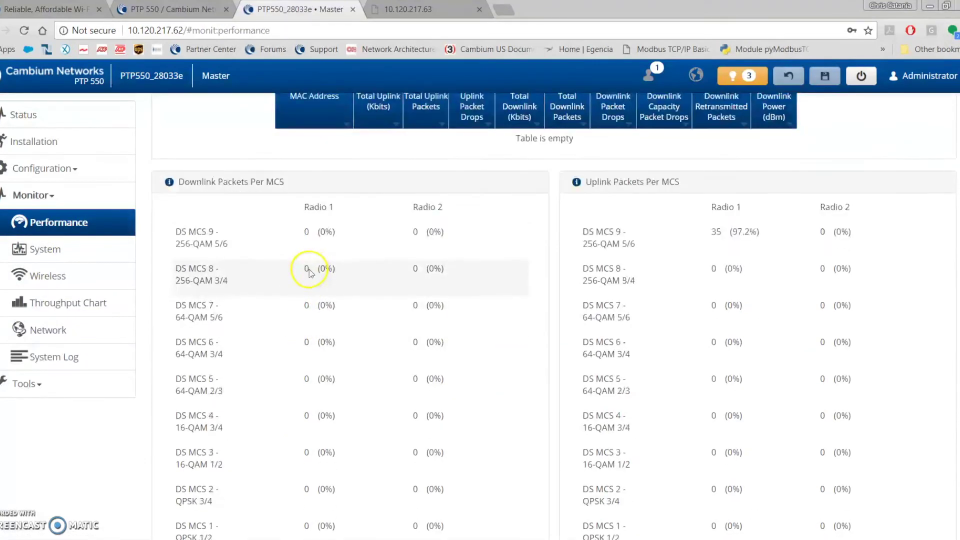
{"action": "scroll", "coordinate": [333, 435], "scroll_direction": "down", "scroll_amount": 1}
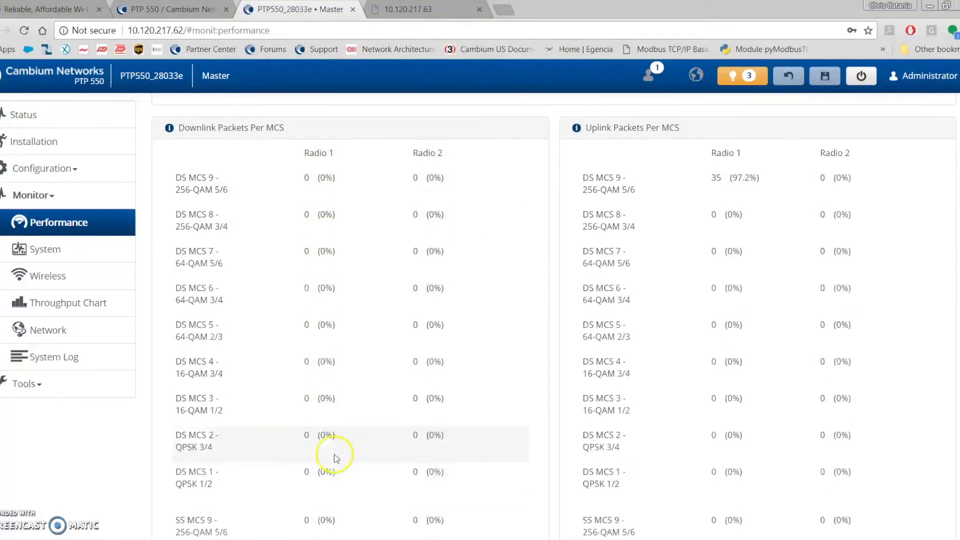
{"action": "scroll", "coordinate": [323, 300], "scroll_direction": "down", "scroll_amount": 1}
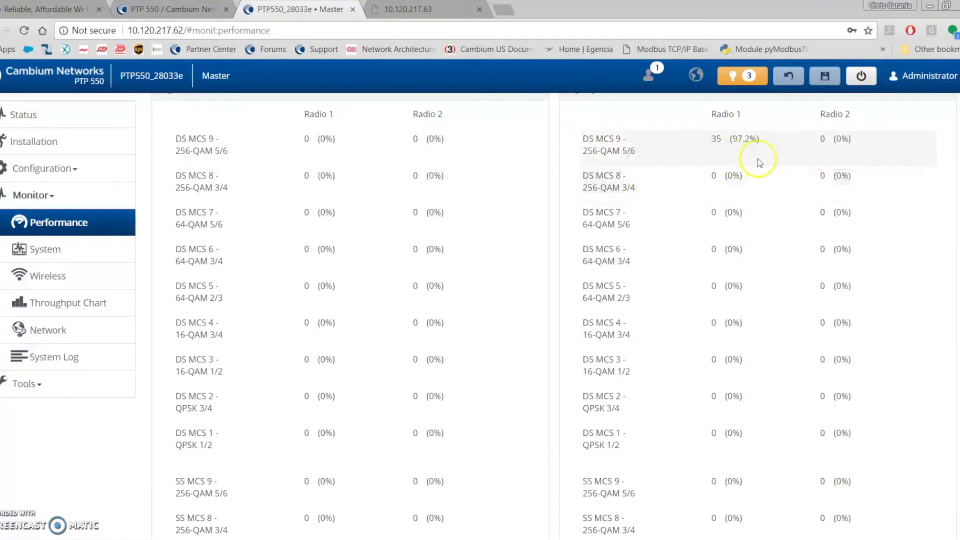
{"action": "double_click", "coordinate": [715, 138]}
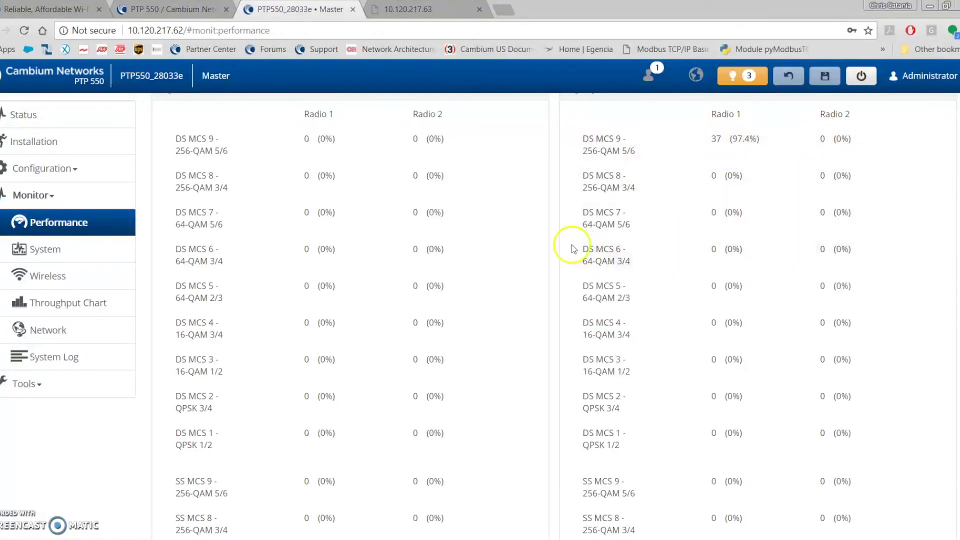
- Return to the top of the page and bring up the Installation summary again
{"action": "scroll", "coordinate": [571, 245], "scroll_direction": "up", "scroll_amount": 8}
{"action": "scroll", "coordinate": [560, 242], "scroll_direction": "up", "scroll_amount": 9}
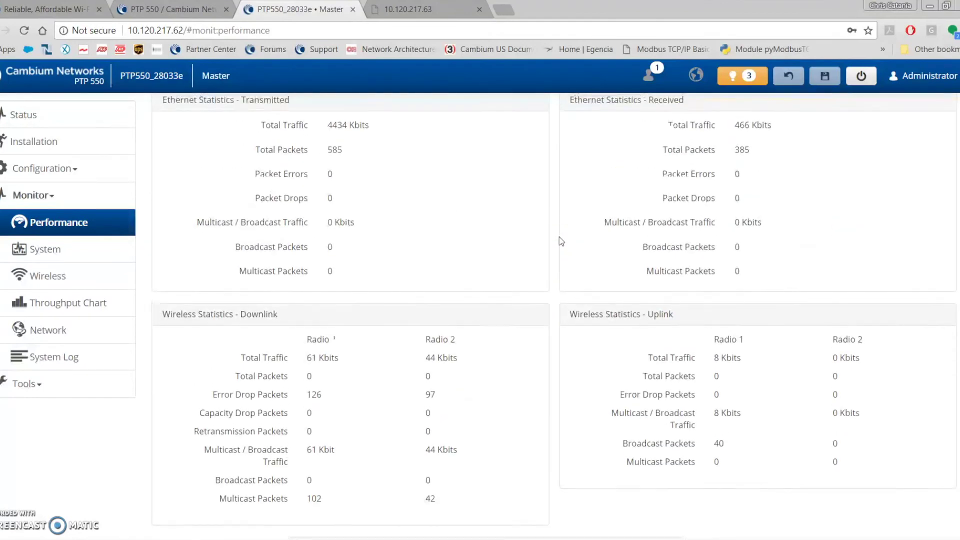
{"action": "scroll", "coordinate": [558, 235], "scroll_direction": "up", "scroll_amount": 3}
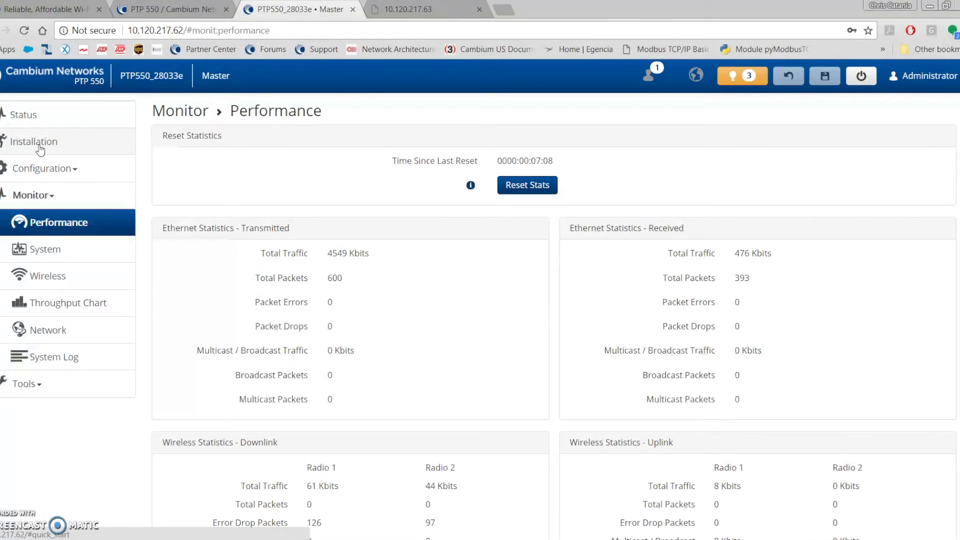
{"action": "left_click", "coordinate": [39, 146]}
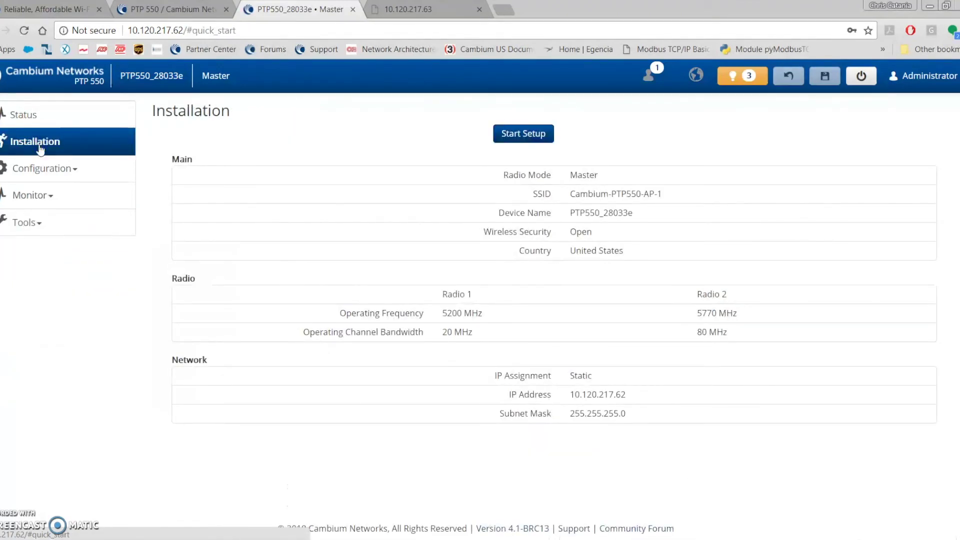
- Cancel the Installation setup wizard at its Radio page and return to the master's Radio configuration
{"action": "left_click", "coordinate": [535, 134]}
{"action": "left_click", "coordinate": [832, 180]}
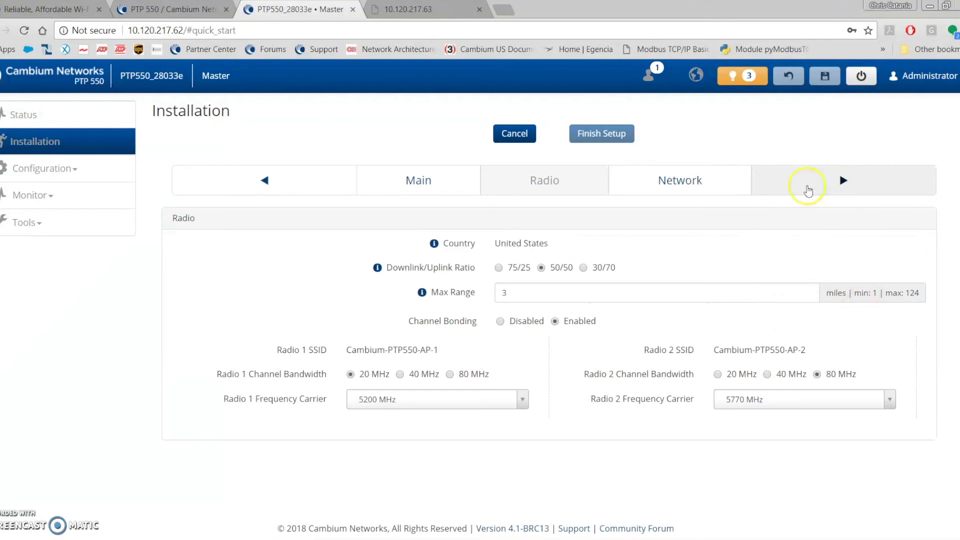
{"action": "left_click", "coordinate": [514, 133]}
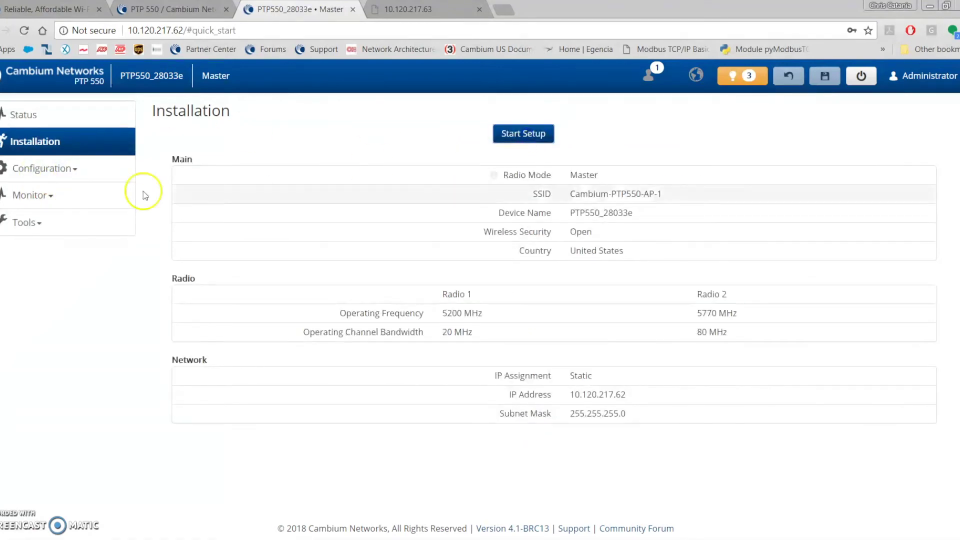
{"action": "left_click", "coordinate": [79, 170]}
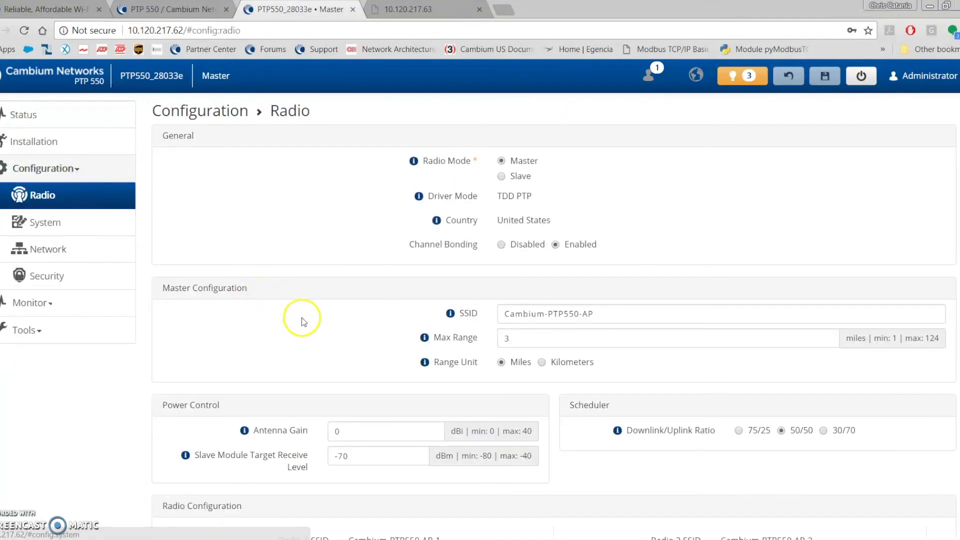
- Clear the Radio 1 Transmitter Power value, then return to the Installation summary (Radio 1 20 MHz, Radio 2 80 MHz)
{"action": "scroll", "coordinate": [295, 330], "scroll_direction": "down", "scroll_amount": 3}
{"action": "scroll", "coordinate": [225, 325], "scroll_direction": "down", "scroll_amount": 1}
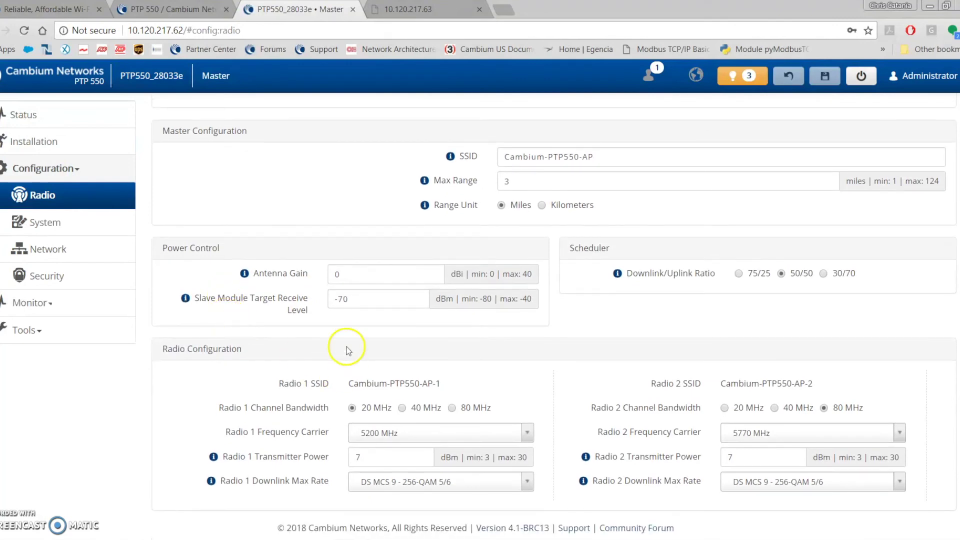
{"action": "left_click", "coordinate": [354, 455]}
{"action": "left_click", "coordinate": [369, 457]}
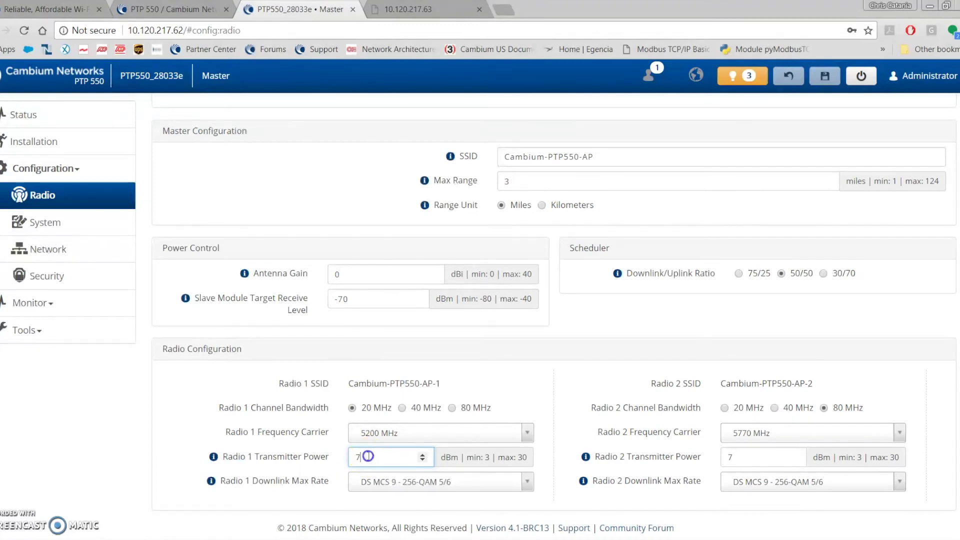
{"action": "key", "text": "BackSpace"}
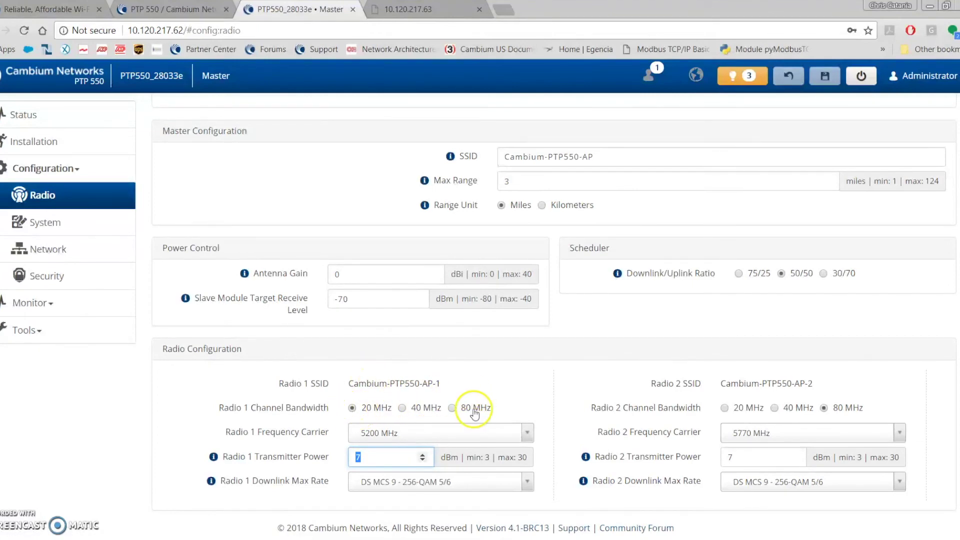
{"action": "scroll", "coordinate": [228, 309], "scroll_direction": "up", "scroll_amount": 3}
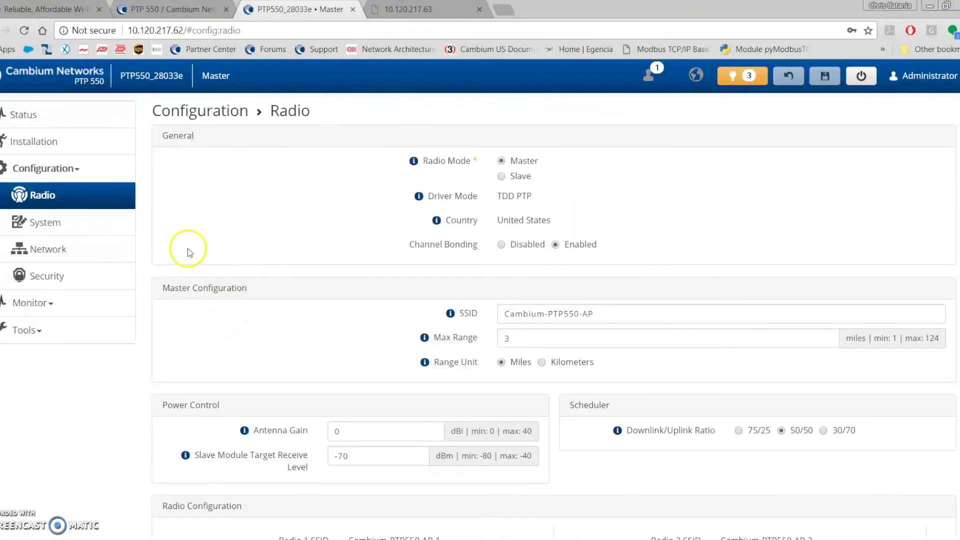
{"action": "left_click", "coordinate": [64, 145]}
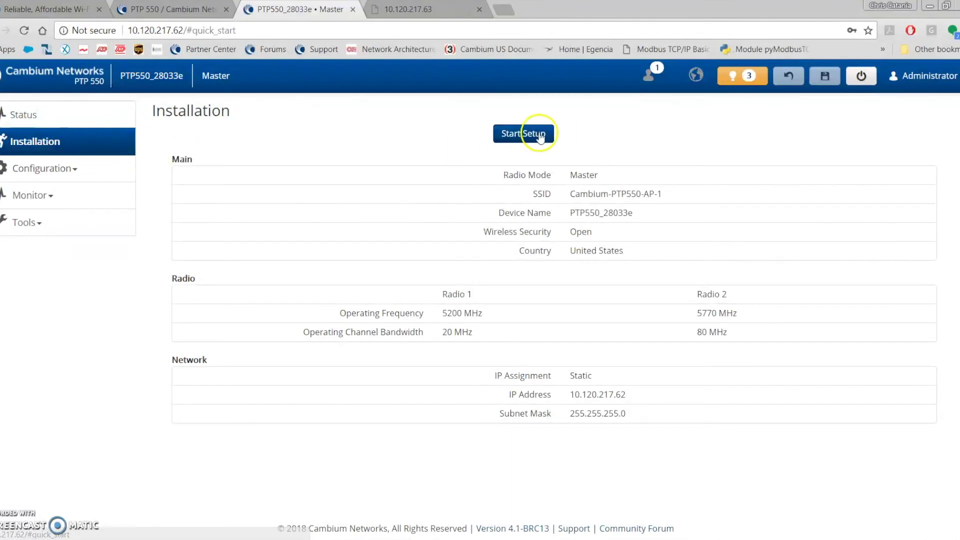
{"action": "left_click", "coordinate": [539, 136]}
{"action": "left_click", "coordinate": [829, 182]}
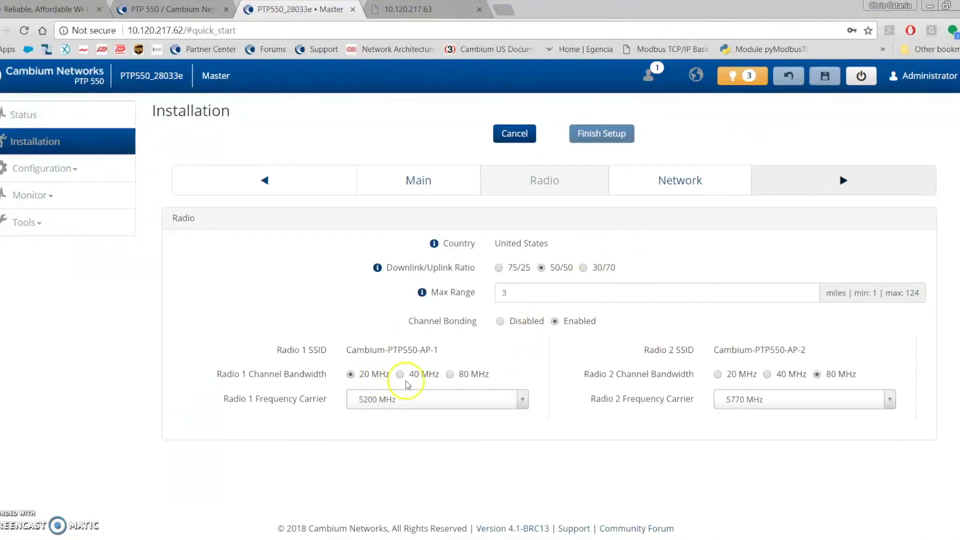
{"action": "left_click", "coordinate": [426, 374]}
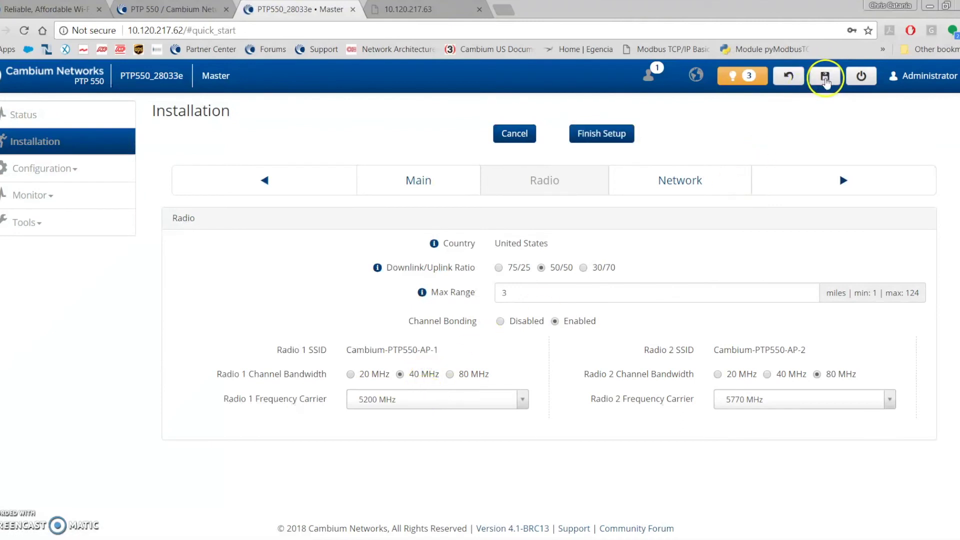
{"action": "left_click", "coordinate": [825, 120]}
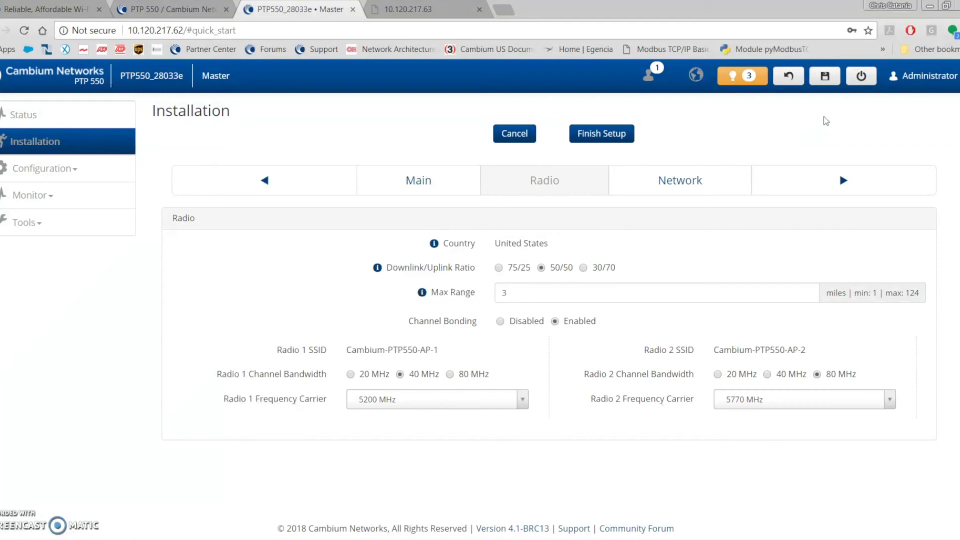
{"action": "left_click", "coordinate": [514, 133]}
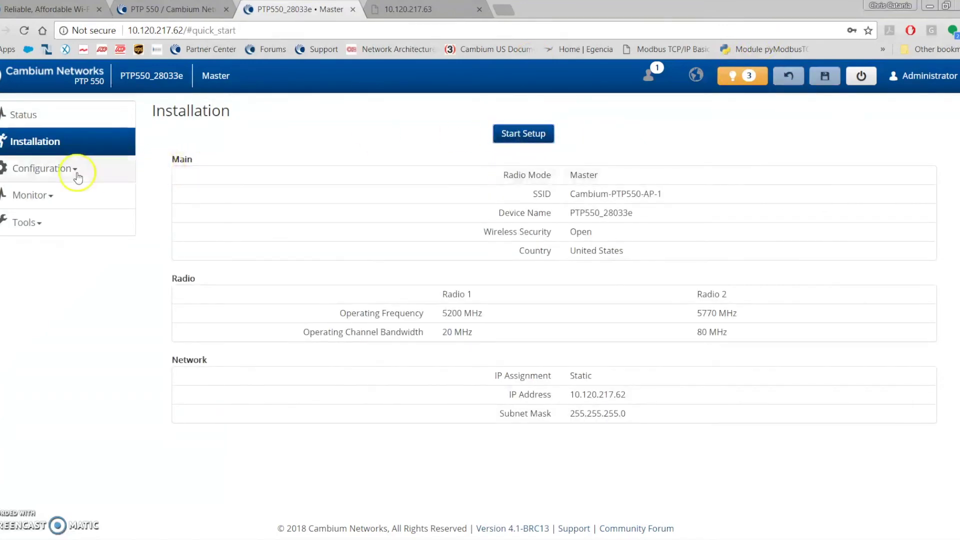
- Review the Monitor pages for performance, network interface status and system information
{"action": "left_click", "coordinate": [62, 193]}
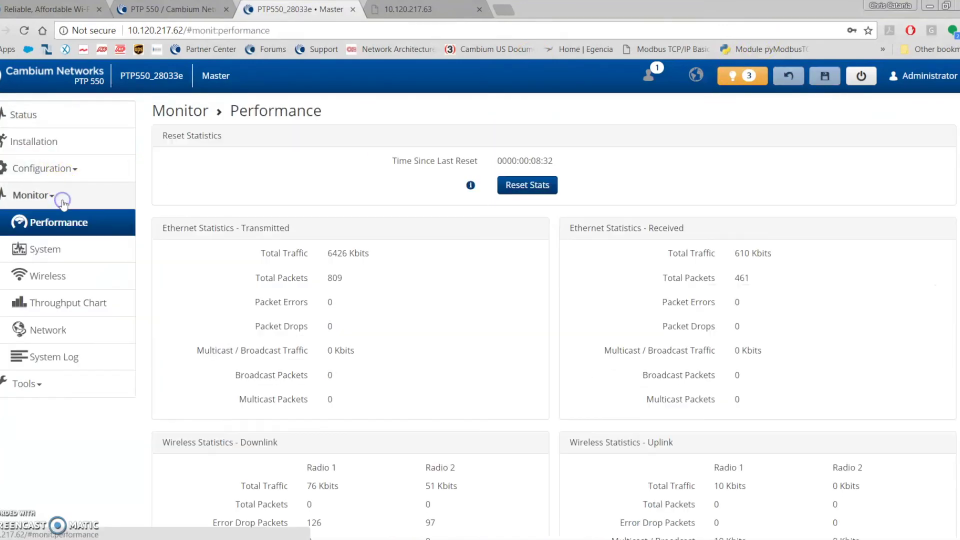
{"action": "left_click", "coordinate": [91, 345]}
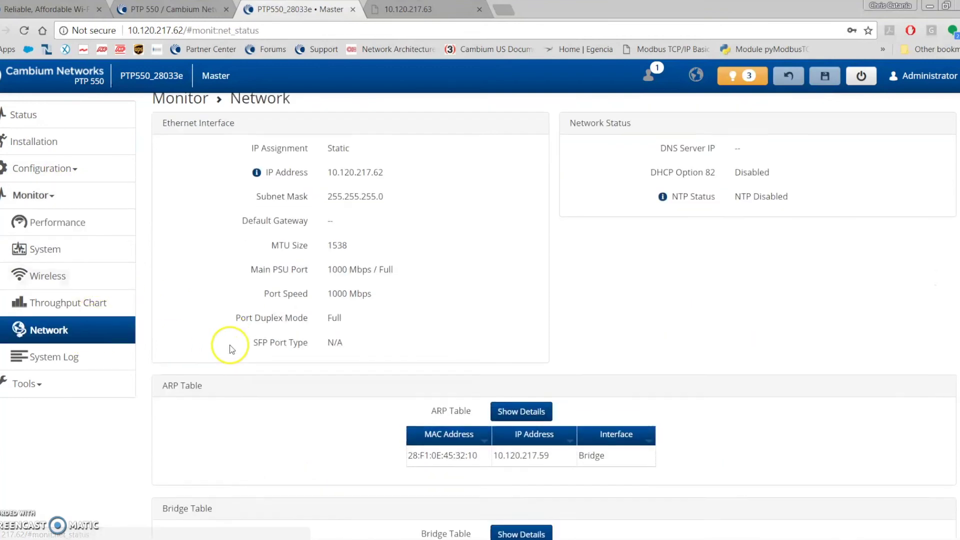
{"action": "scroll", "coordinate": [229, 336], "scroll_direction": "down", "scroll_amount": 3}
{"action": "left_click", "coordinate": [70, 253]}
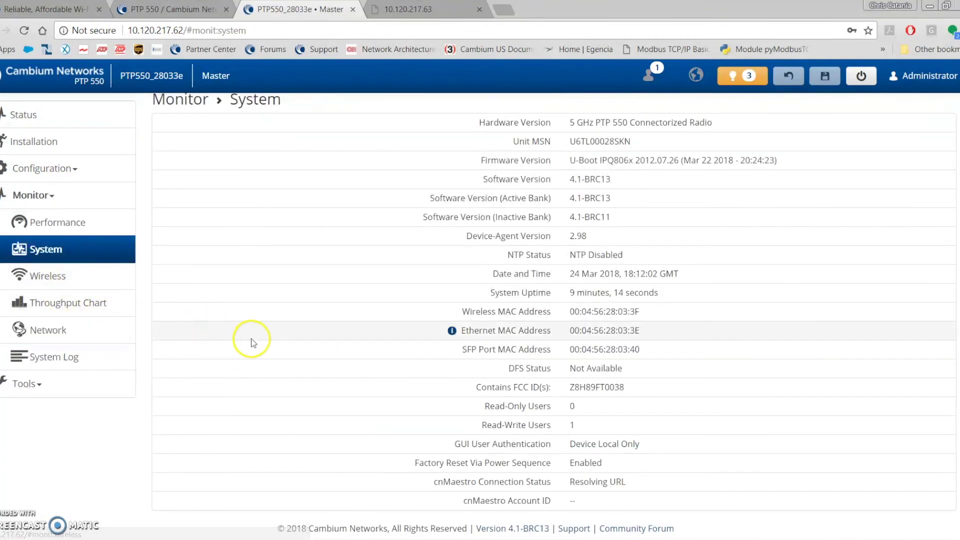
- Browse the Radio, Security, Network and System configuration pages down to cnMaestro remote management
{"action": "left_click", "coordinate": [65, 167]}
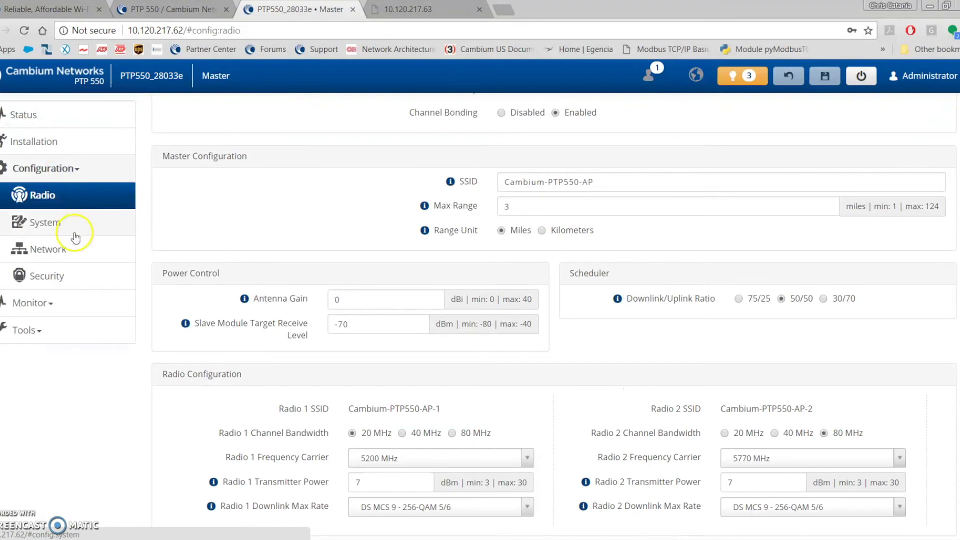
{"action": "left_click", "coordinate": [63, 276]}
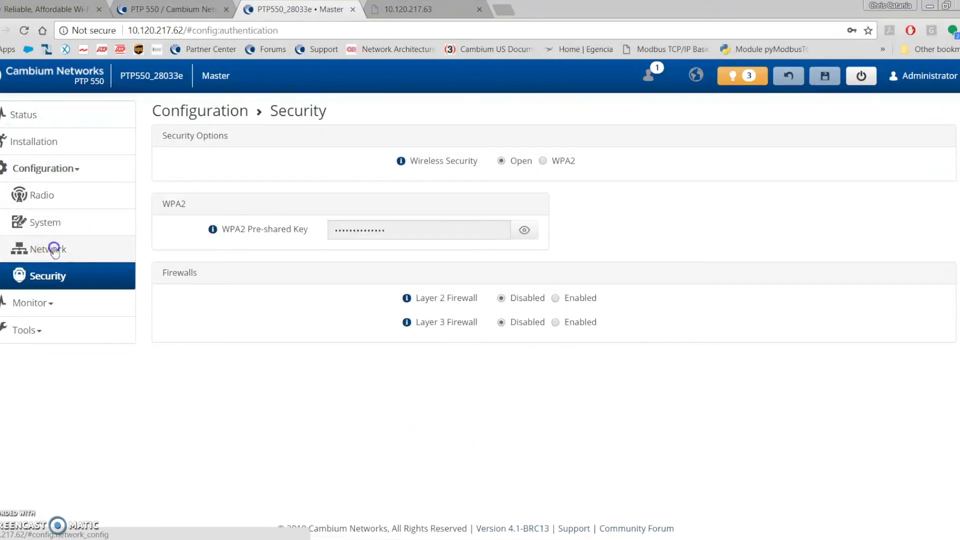
{"action": "left_click", "coordinate": [54, 249]}
{"action": "left_click", "coordinate": [75, 226]}
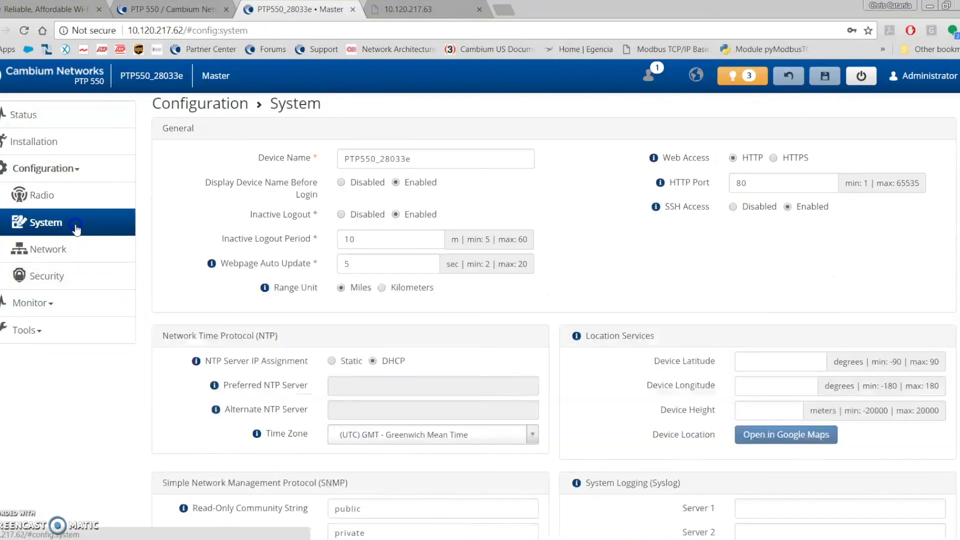
{"action": "scroll", "coordinate": [299, 361], "scroll_direction": "down", "scroll_amount": 5}
{"action": "scroll", "coordinate": [298, 361], "scroll_direction": "down", "scroll_amount": 3}
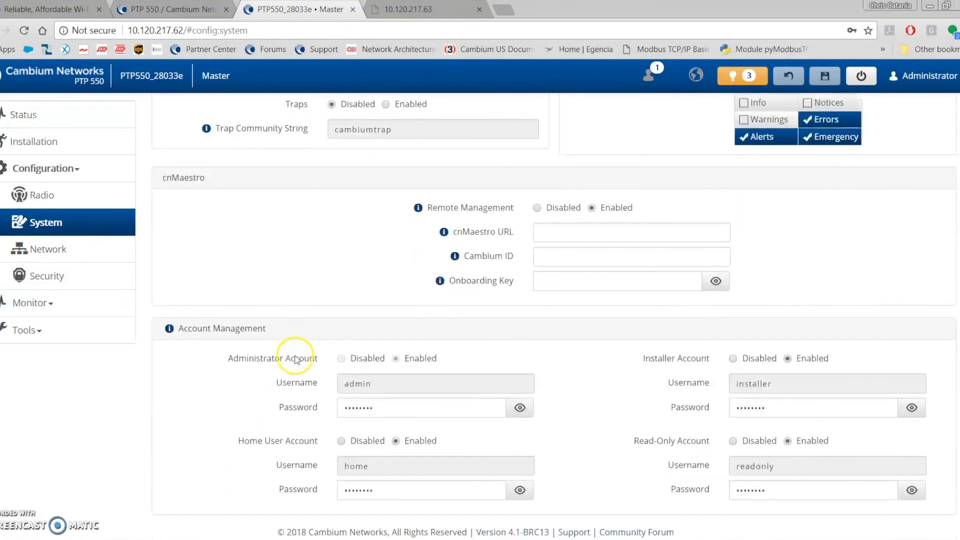
{"action": "left_click", "coordinate": [555, 248]}
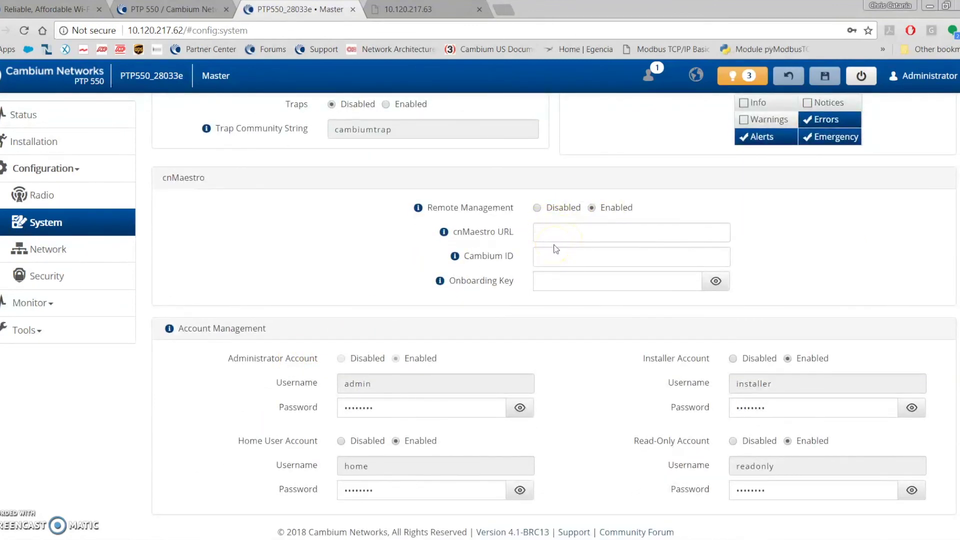